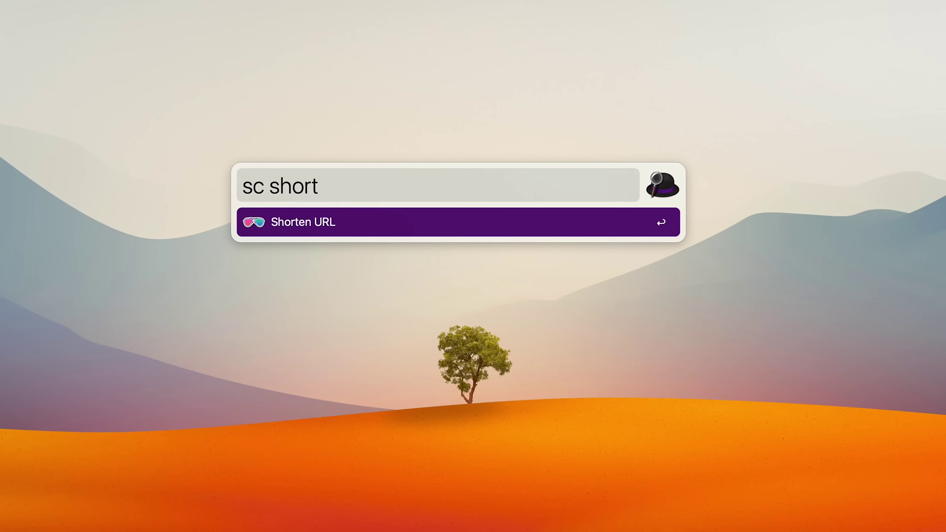
Change Alfred's 'sc' search word from 'short' to 'open' to list the Open… shortcuts.
{"action": "key", "text": "alt+BackSpace"}
{"action": "type", "text": "open"}
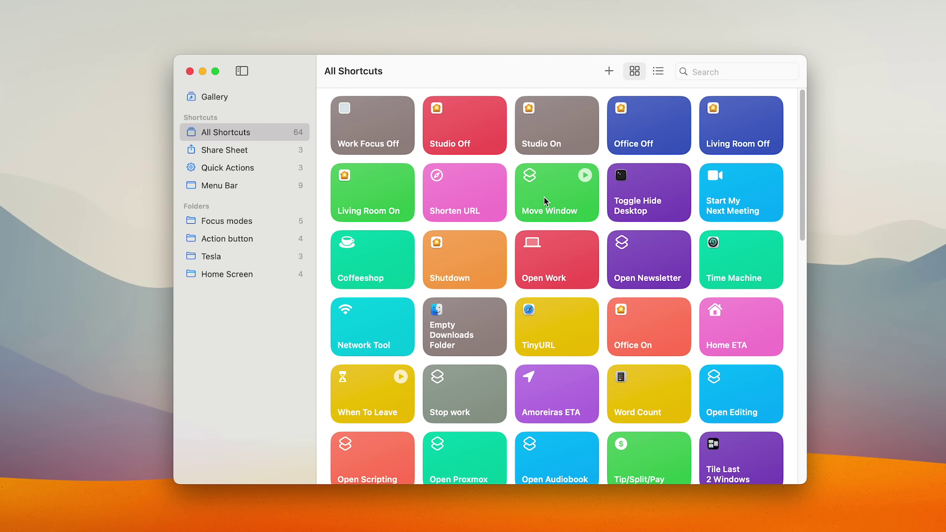
Add the Time Machine shortcut to the Dock and start editing desktop widgets.
{"action": "right_click", "coordinate": [718, 255]}
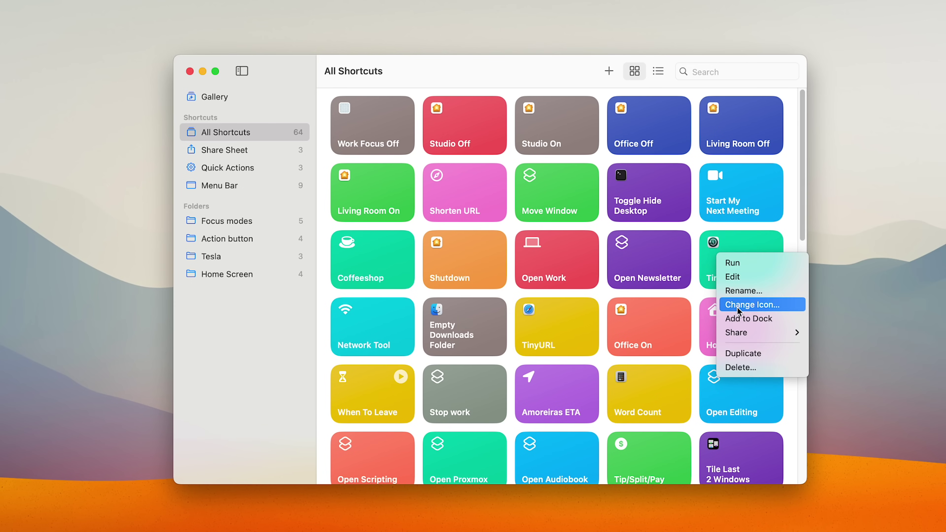
{"action": "left_click", "coordinate": [741, 319]}
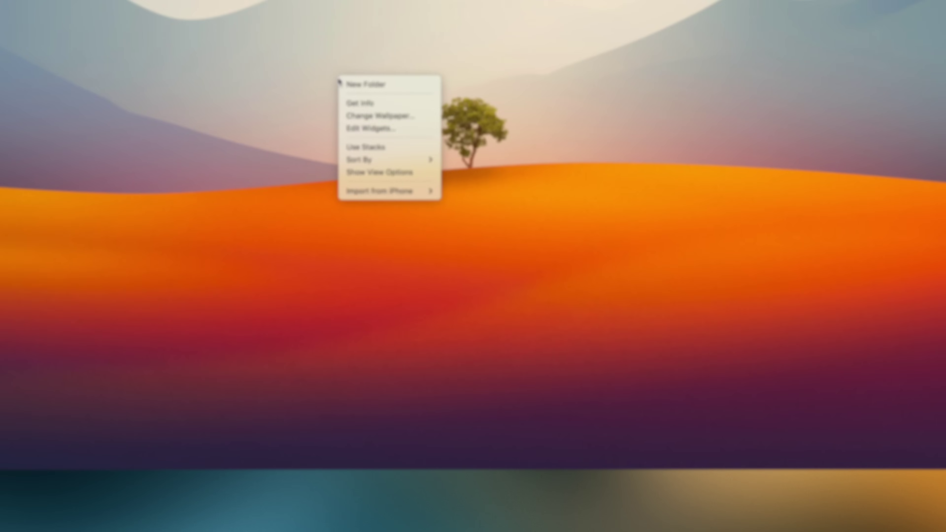
{"action": "left_click", "coordinate": [371, 128]}
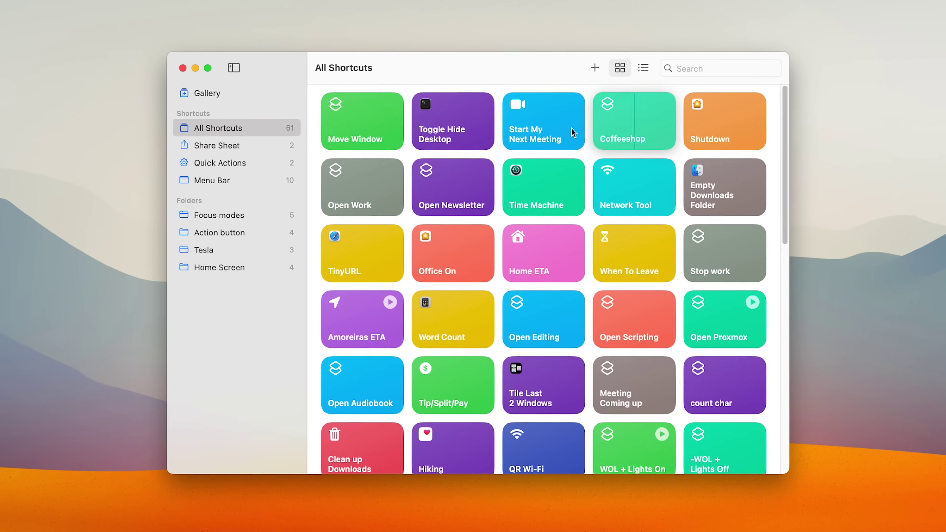
Drop Coffeeshop into the Menu Bar group and check it appears in the menu-bar shortcut list.
{"action": "left_click_drag", "start_coordinate": [551, 152], "coordinate": [322, 178]}
{"action": "left_click_drag", "start_coordinate": [214, 177], "coordinate": [214, 179]}
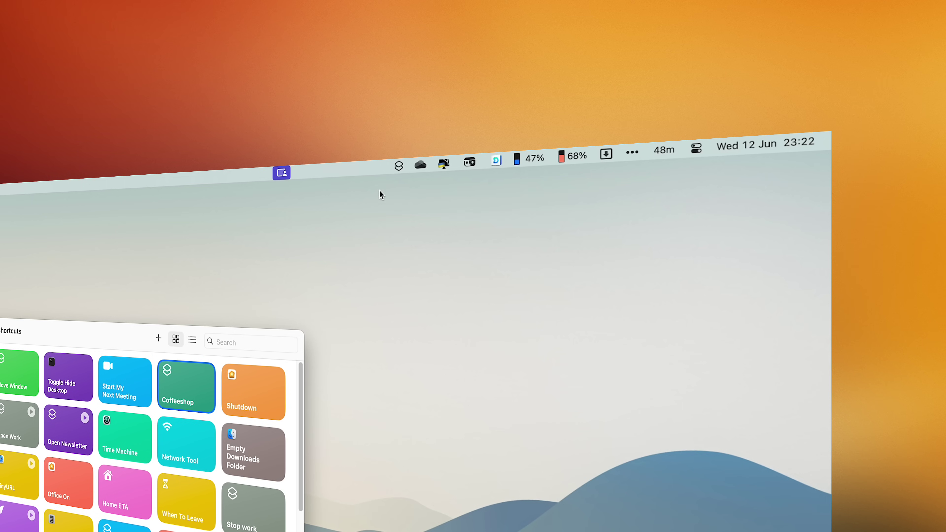
{"action": "left_click", "coordinate": [399, 165]}
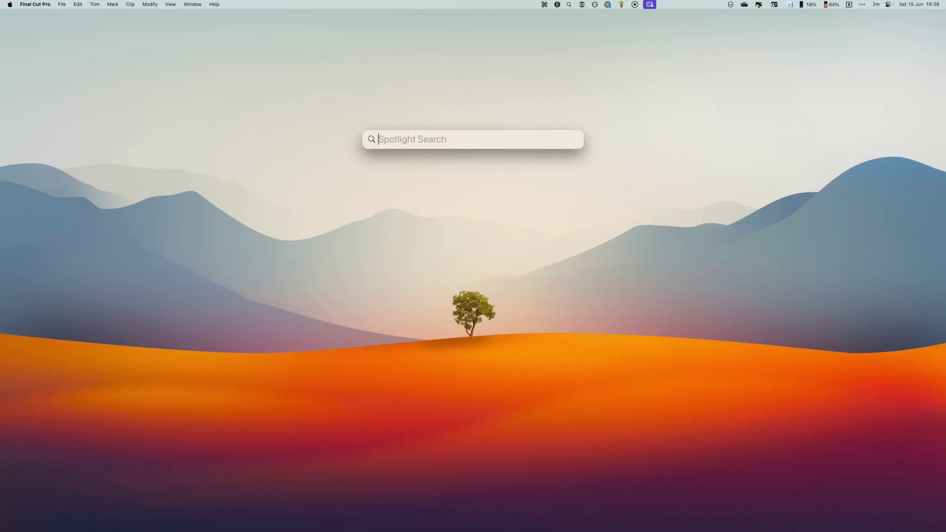
Search Spotlight for 'start my next meeting' to find the Start My Next Meeting shortcut.
{"action": "type", "text": "star"}
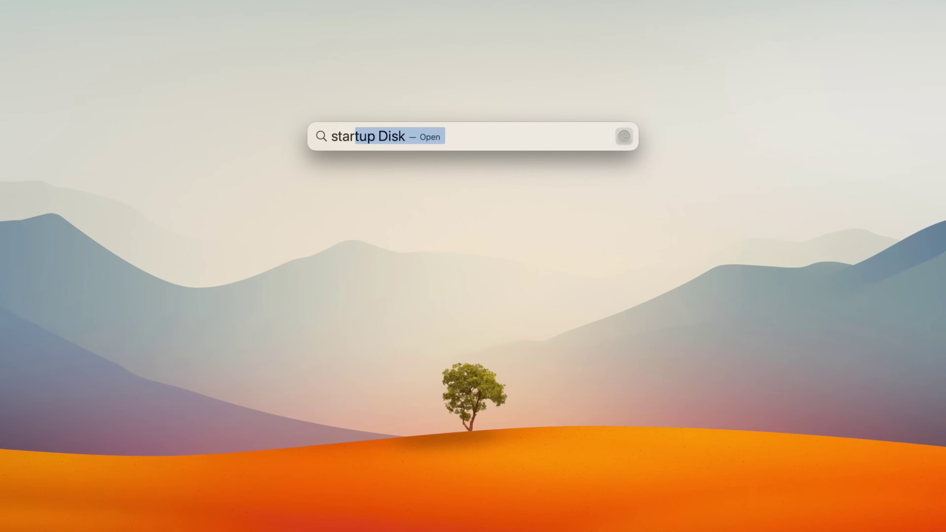
{"action": "type", "text": "t my next meeting"}
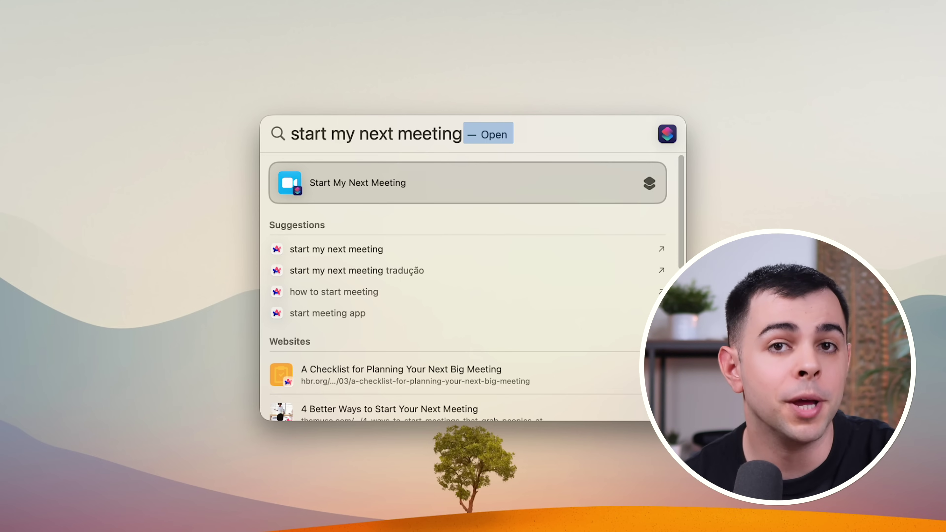
{"action": "left_click_drag", "start_coordinate": [685, 215], "coordinate": [682, 289]}
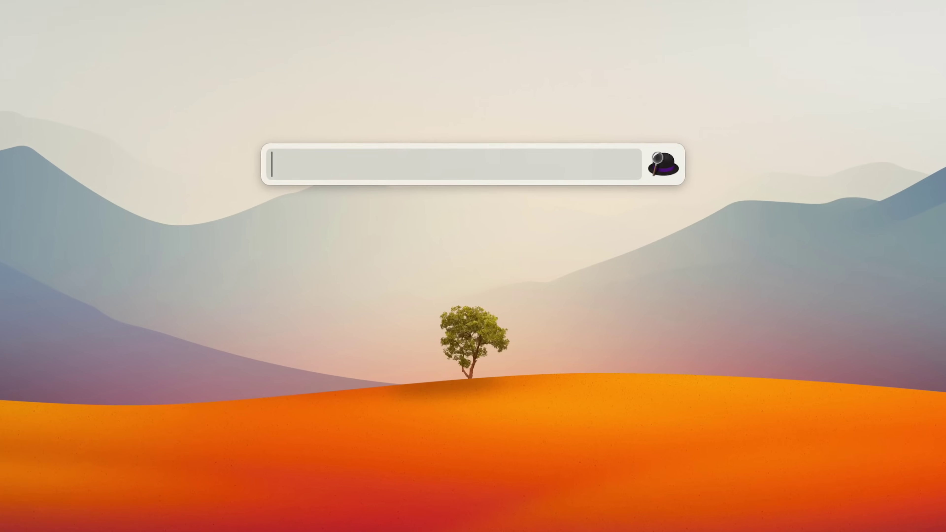
Narrow Alfred's search to Start My Next Meeting by typing 'sc sta'.
{"action": "type", "text": "sc"}
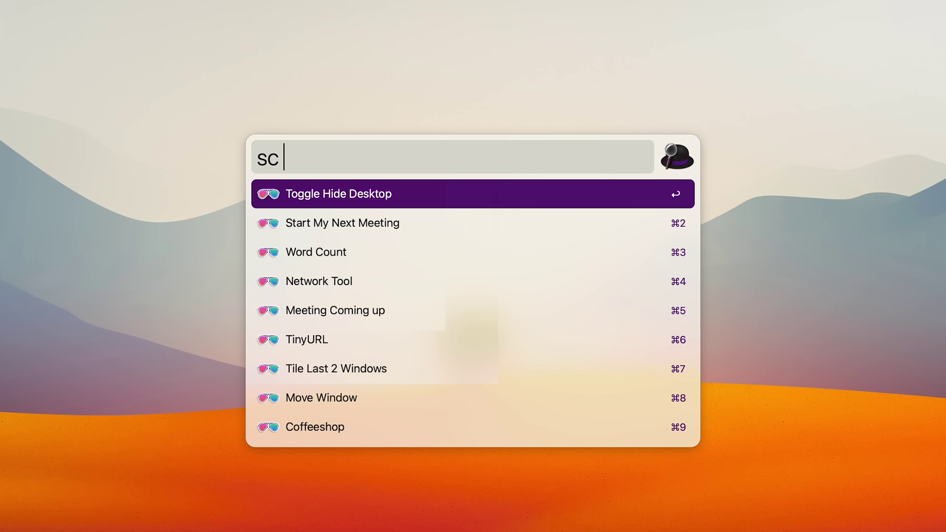
{"action": "type", "text": " star"}
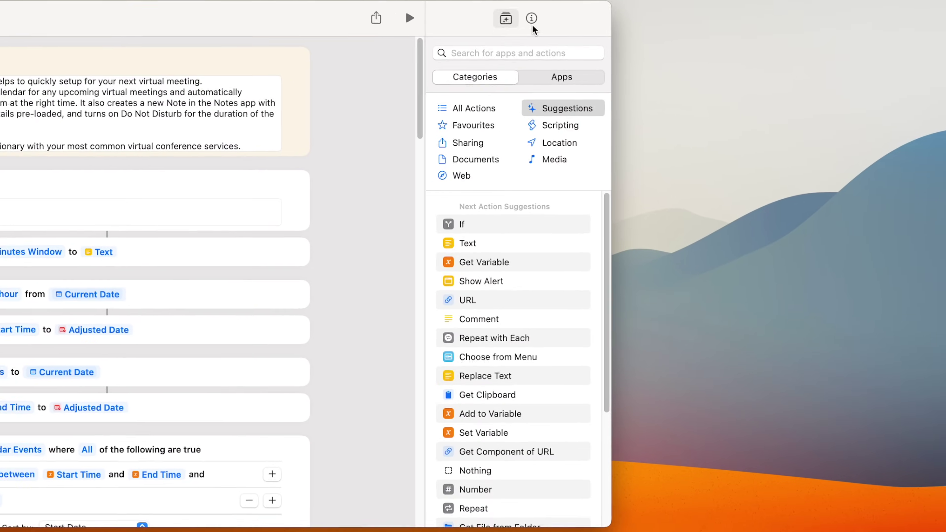
In Start My Next Meeting's Details, assign a keyboard shortcut to run it.
{"action": "left_click", "coordinate": [602, 61]}
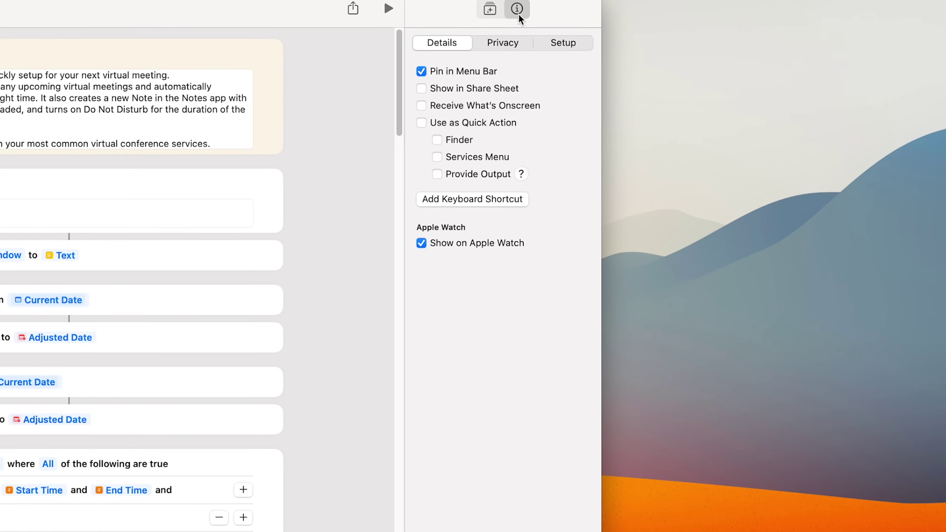
{"action": "left_click", "coordinate": [503, 199]}
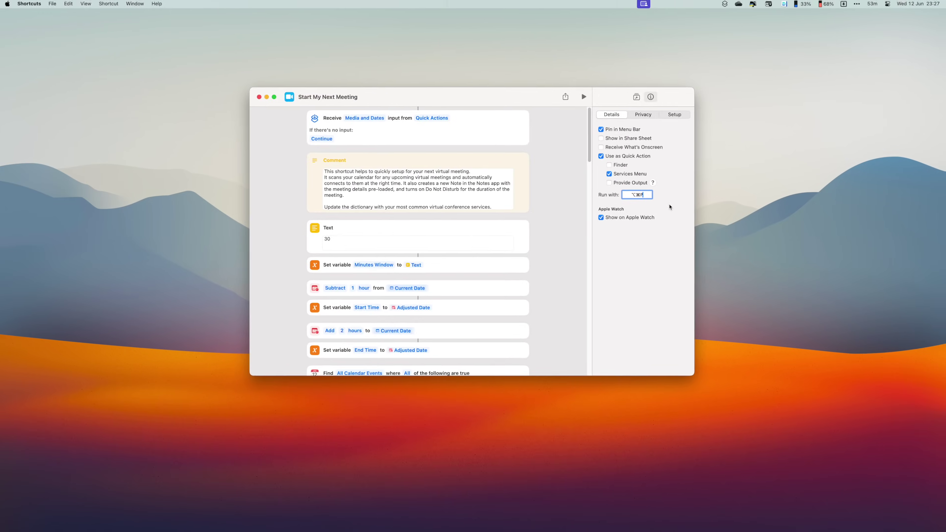
Close the editor, open the 15:30 meeting and start its Zoom call with 'sc star' in Alfred.
{"action": "key", "text": "super+q"}
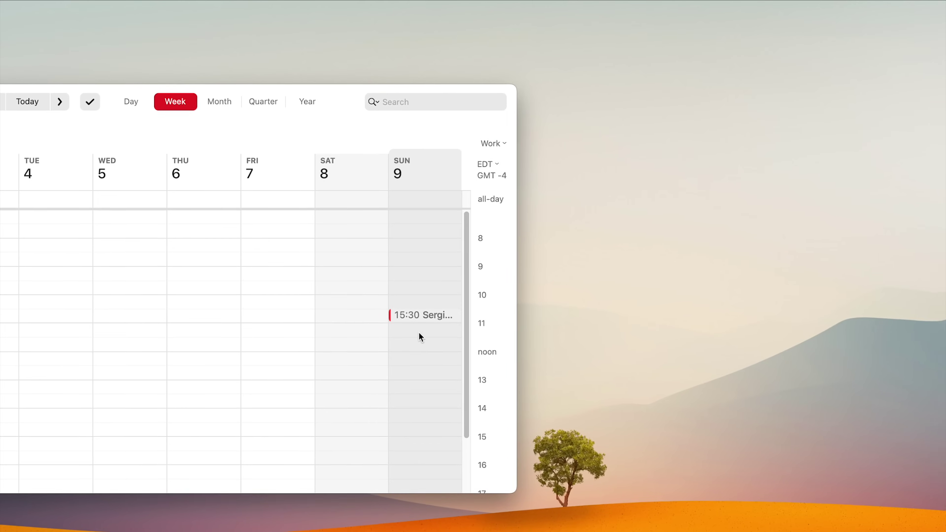
{"action": "double_click", "coordinate": [419, 317]}
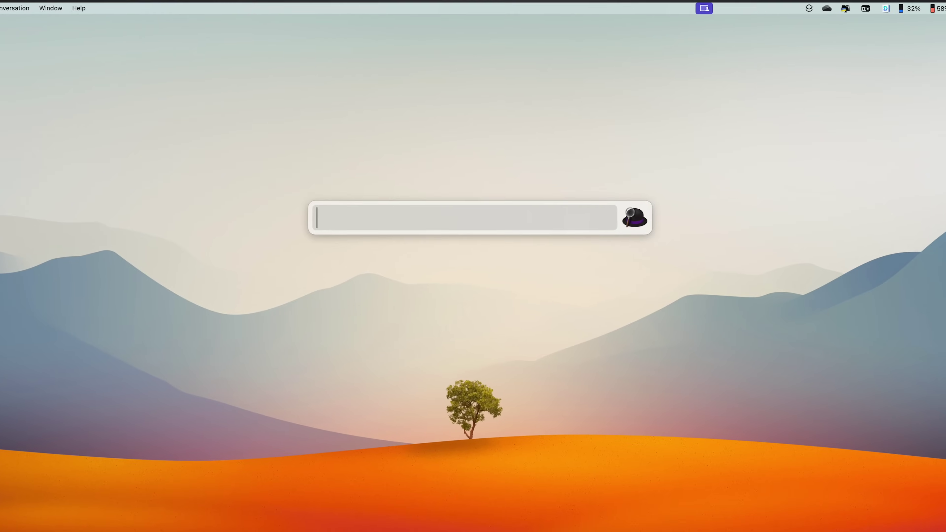
{"action": "type", "text": "sc start"}
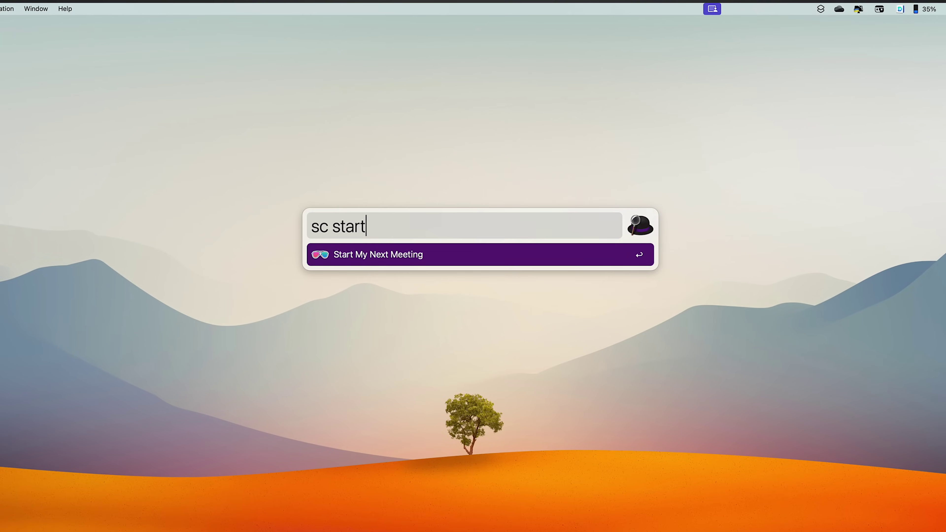
{"action": "key", "text": "Return"}
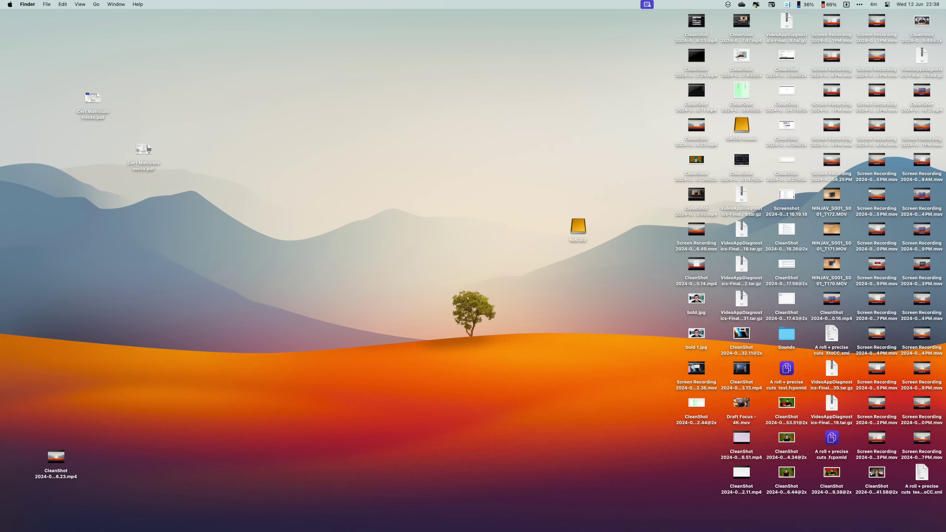
Hide the desktop icons by running Toggle Hide Desktop ('sc toggl') from Alfred.
{"action": "key", "text": "alt+space"}
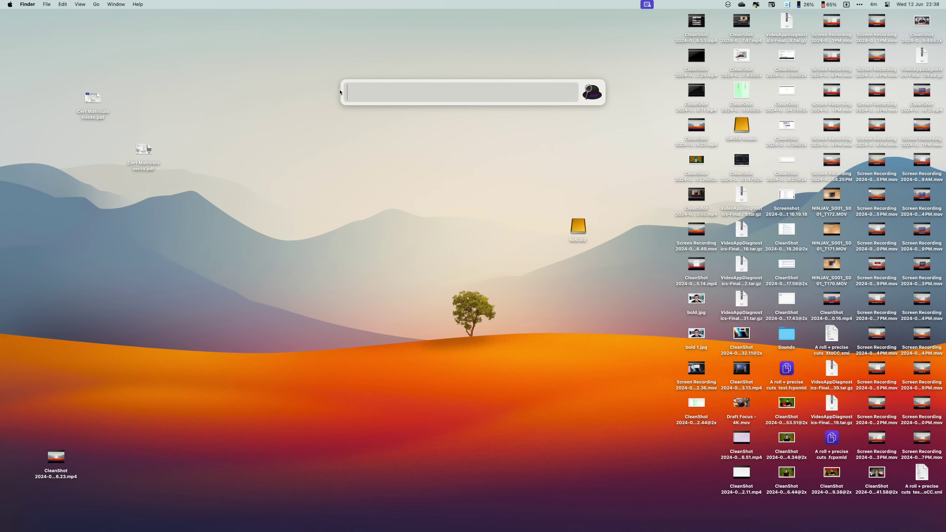
{"action": "left_click_drag", "start_coordinate": [340, 92], "coordinate": [344, 199]}
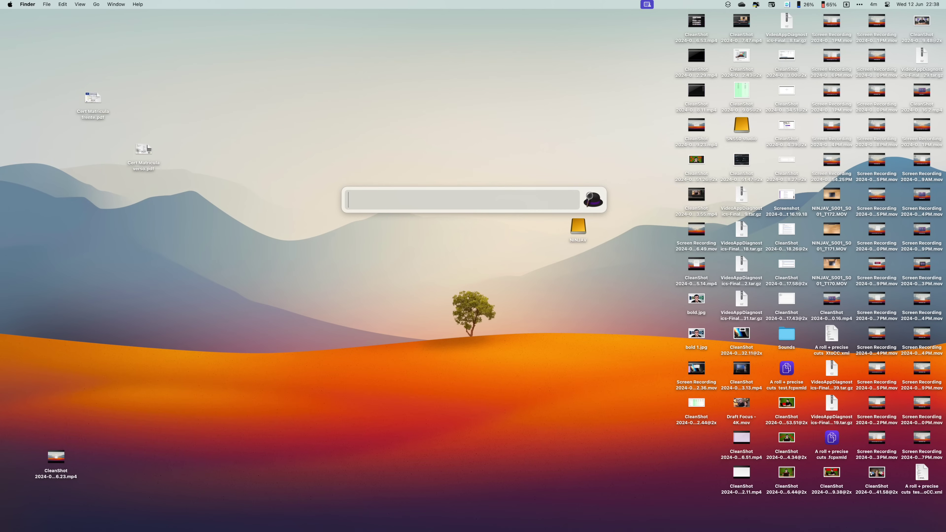
{"action": "type", "text": "sc toggl"}
{"action": "key", "text": "Return"}
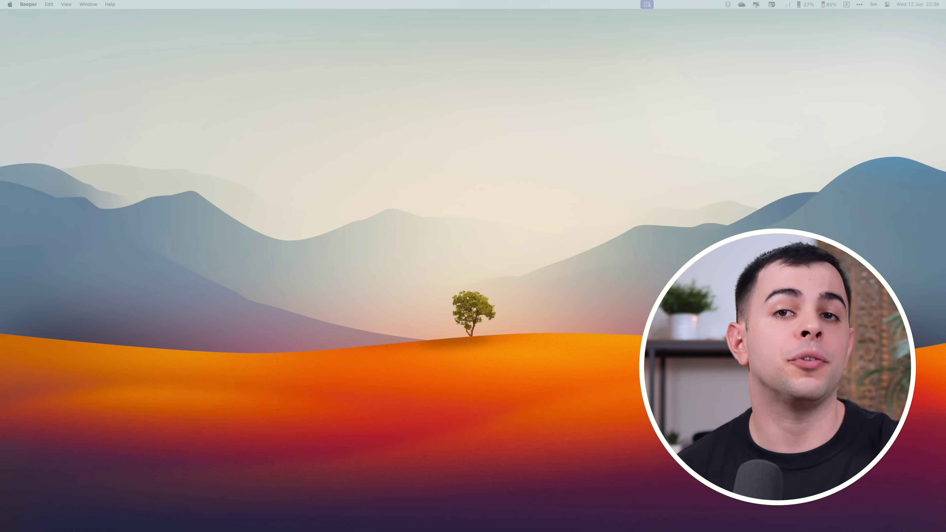
Open Open Work from Alfred's 'sc open' list and reveal its Move step's Centre and extra options.
{"action": "key", "text": "alt+space"}
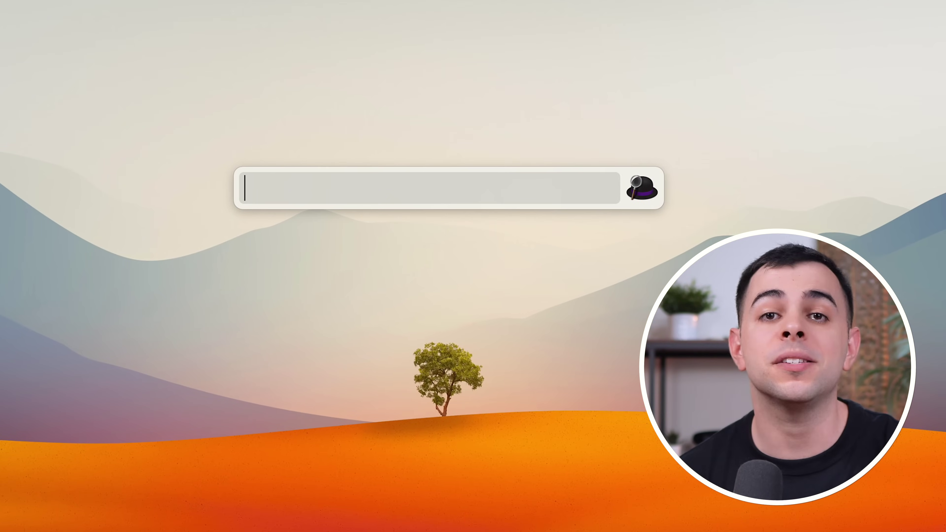
{"action": "type", "text": "sc open"}
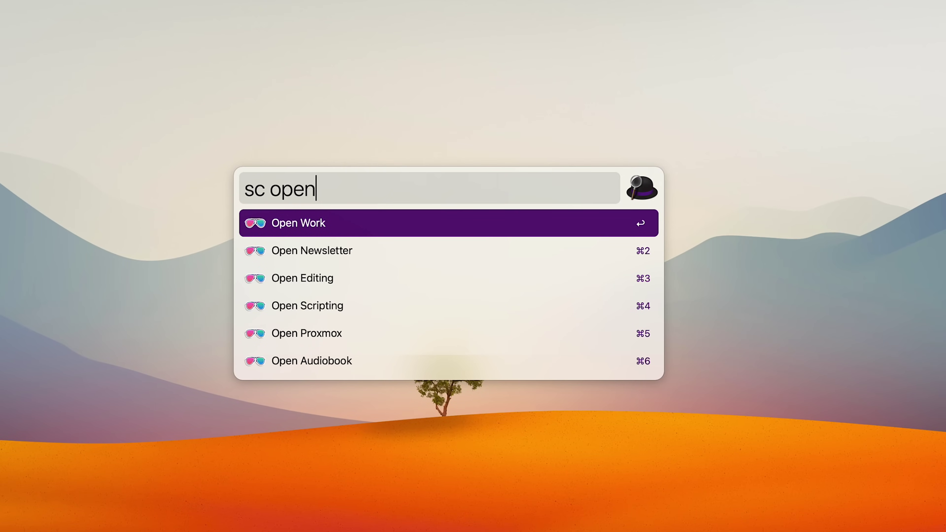
{"action": "key", "text": "super+6"}
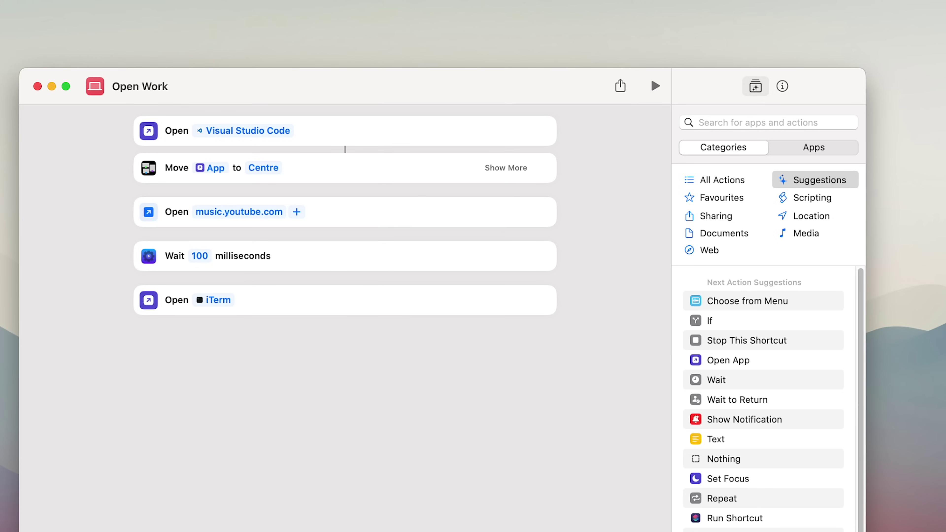
{"action": "left_click", "coordinate": [276, 168]}
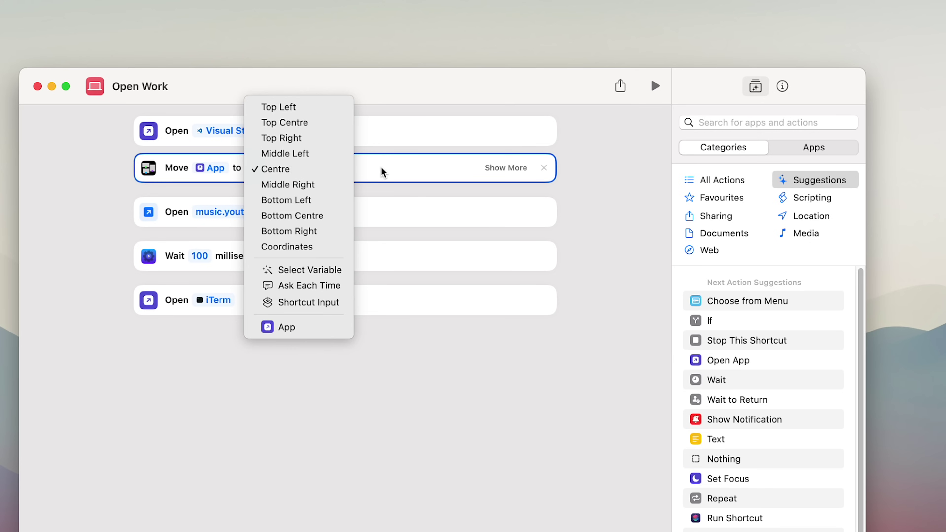
{"action": "left_click", "coordinate": [495, 168]}
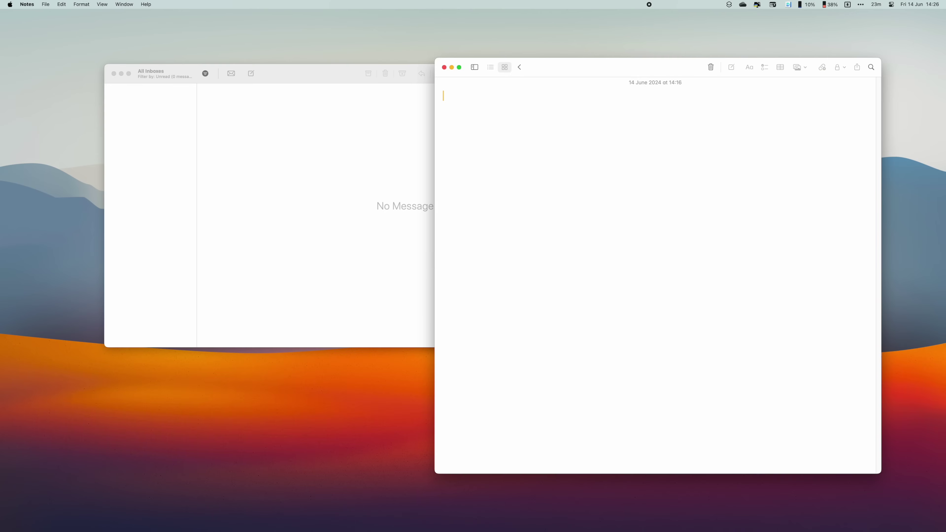
Bring Mail to the front using the app switcher.
{"action": "key", "text": "super+Tab"}
{"action": "key", "text": "super+shift+Tab"}
{"action": "key", "text": "super+Tab"}
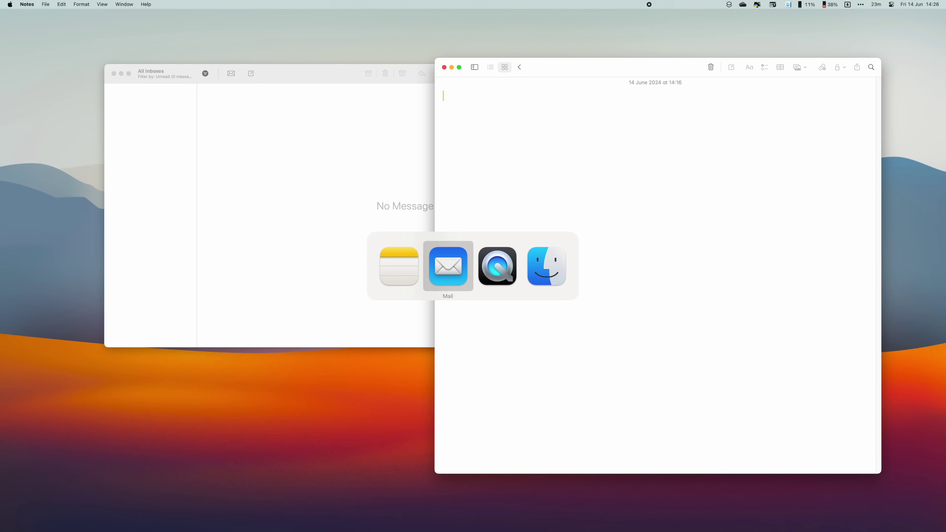
{"action": "key", "text": "super+shift+Tab"}
{"action": "key", "text": "super+Tab"}
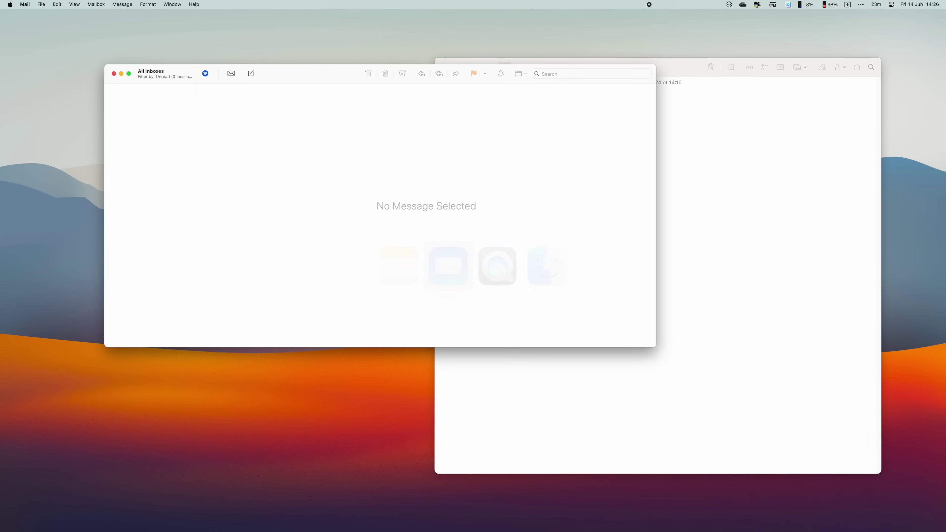
Tile Mail and Notes side by side by running Tile Last 2 Windows ('sc tl') in Alfred.
{"action": "key", "text": "alt+space"}
{"action": "type", "text": "sc tl"}
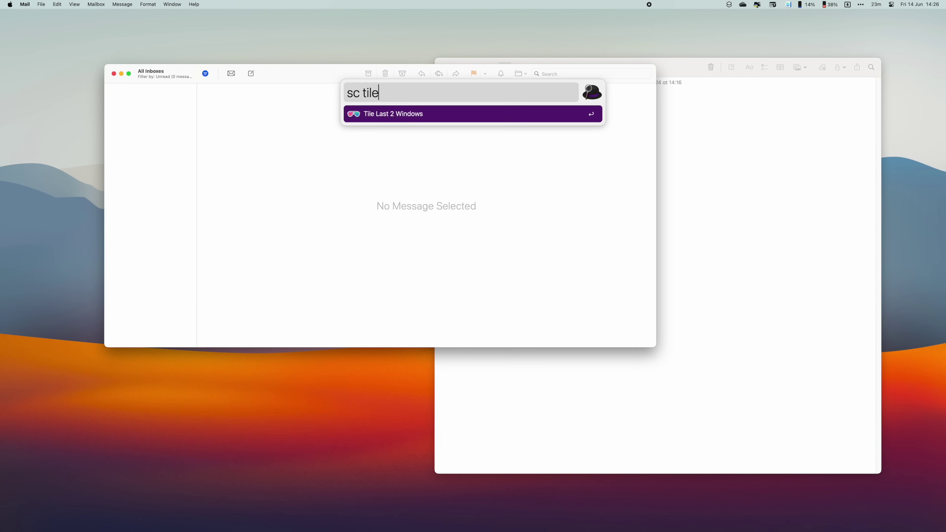
{"action": "key", "text": "Return"}
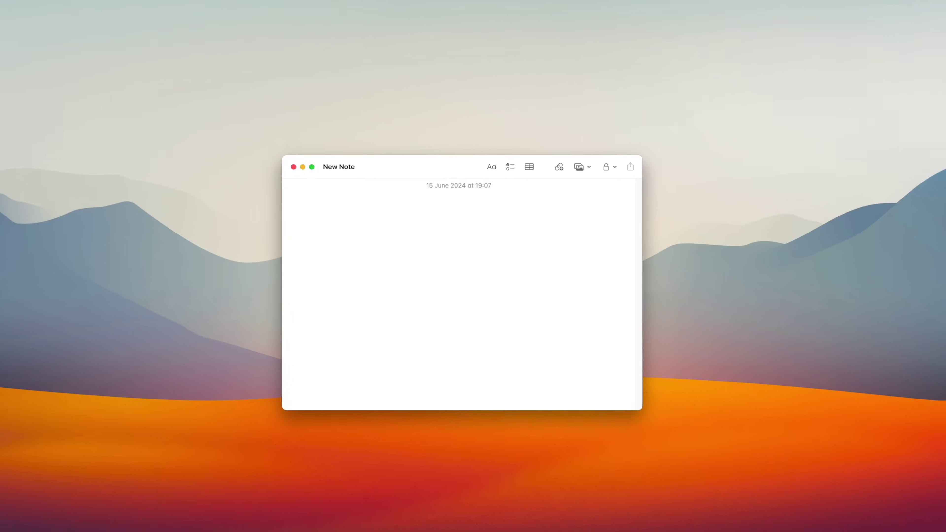
Paste the long Amazon URL into the note and add its is.gd short link below via 'sc sho'.
{"action": "key", "text": "super+v"}
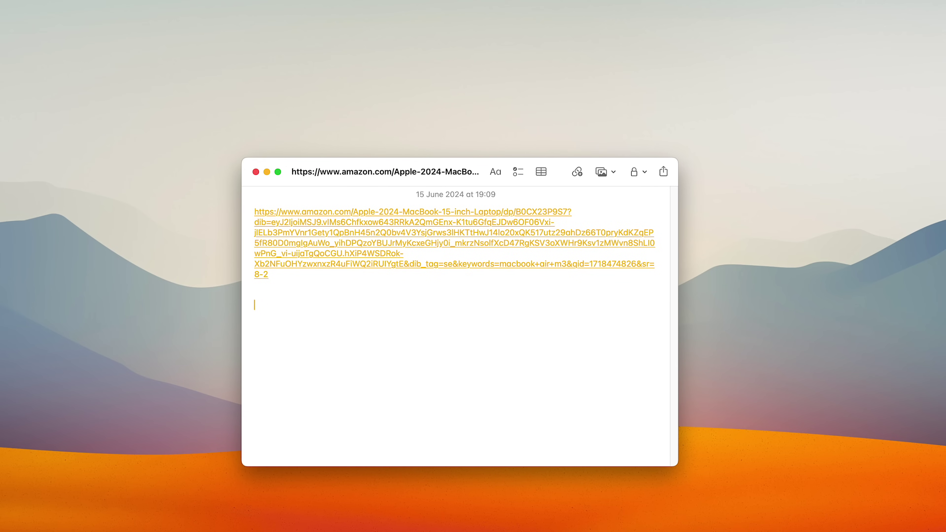
{"action": "key", "text": "alt+space"}
{"action": "type", "text": "sc short"}
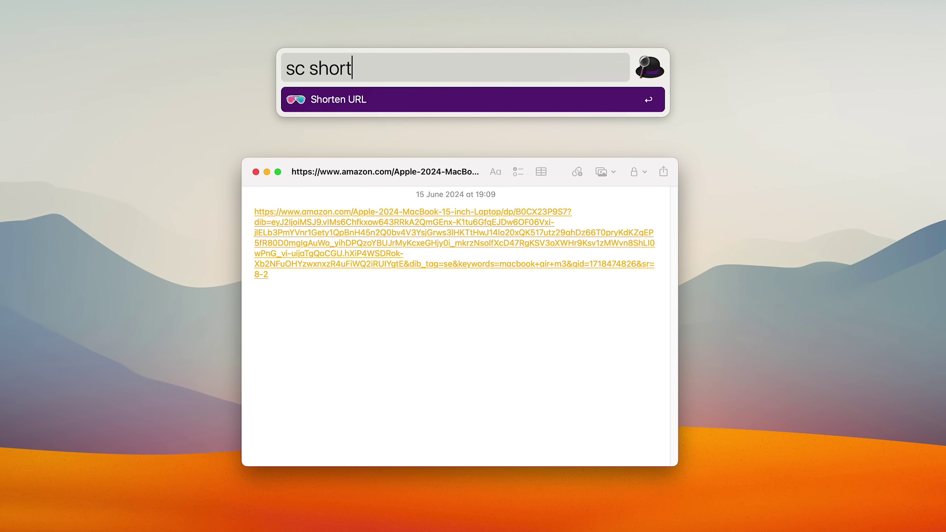
{"action": "key", "text": "Return"}
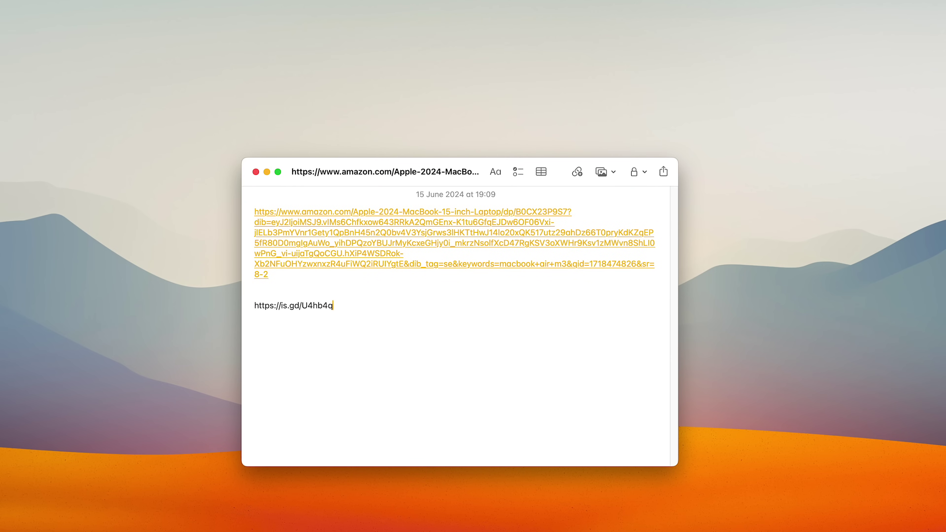
{"action": "key", "text": "Return"}
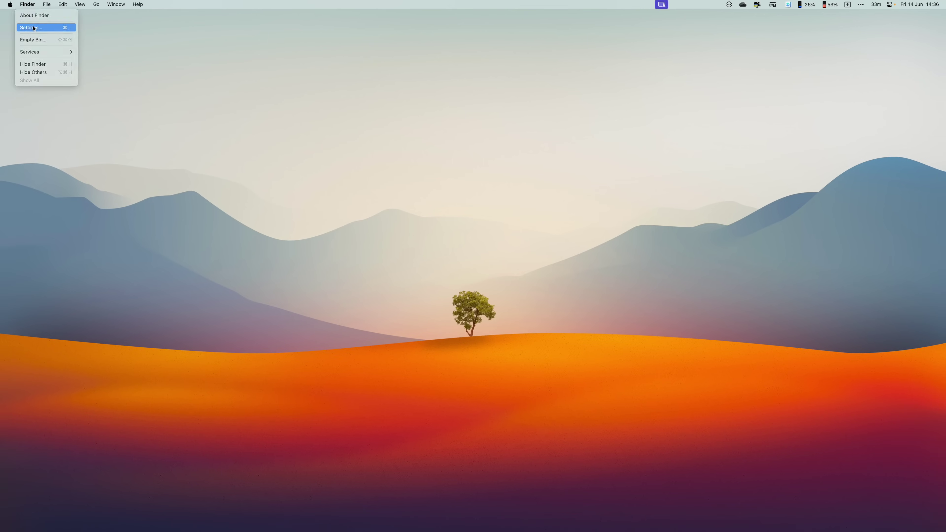
Change the Clean up Downloads shell script cutoff from -v-7d to -v-1m.
{"action": "left_click", "coordinate": [33, 27]}
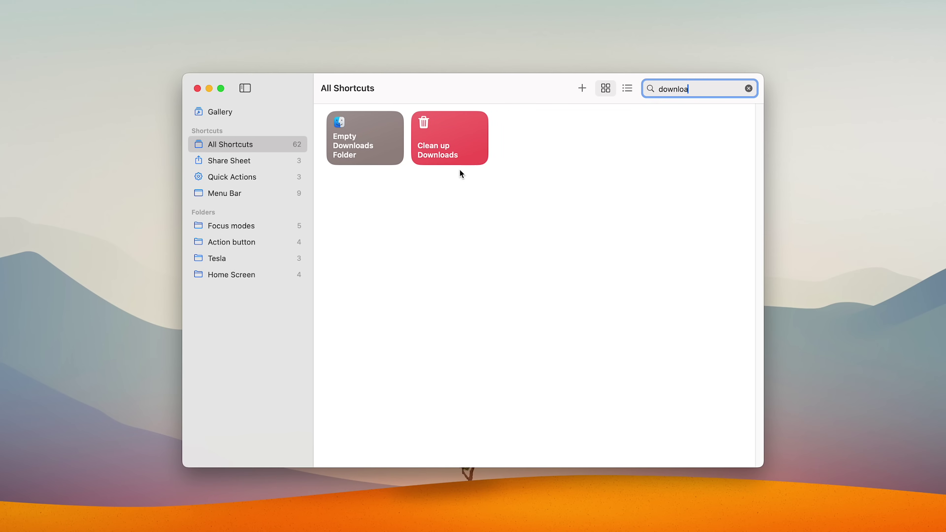
{"action": "right_click", "coordinate": [425, 154]}
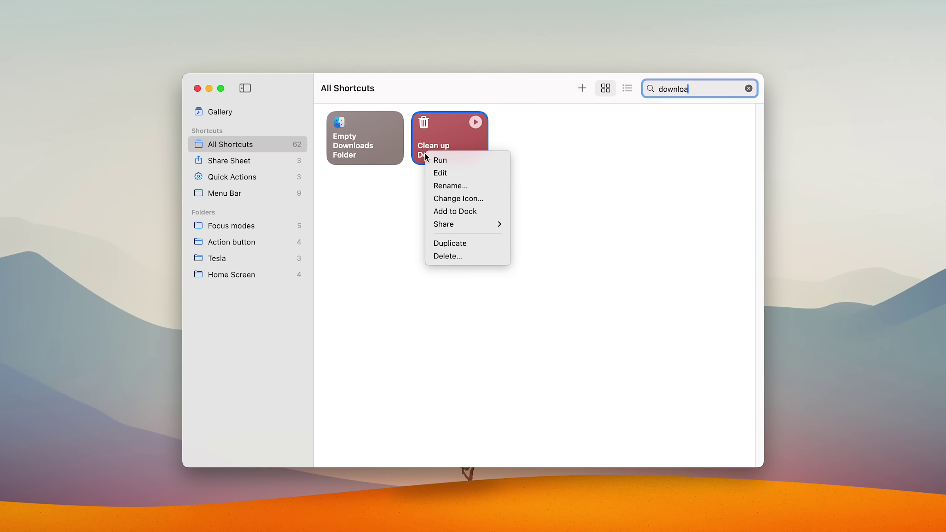
{"action": "left_click", "coordinate": [434, 172]}
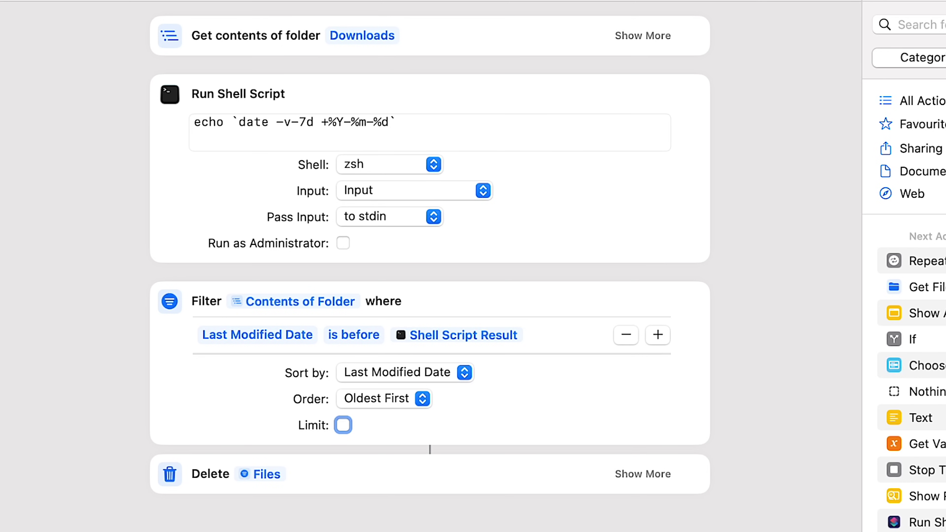
{"action": "left_click", "coordinate": [306, 122]}
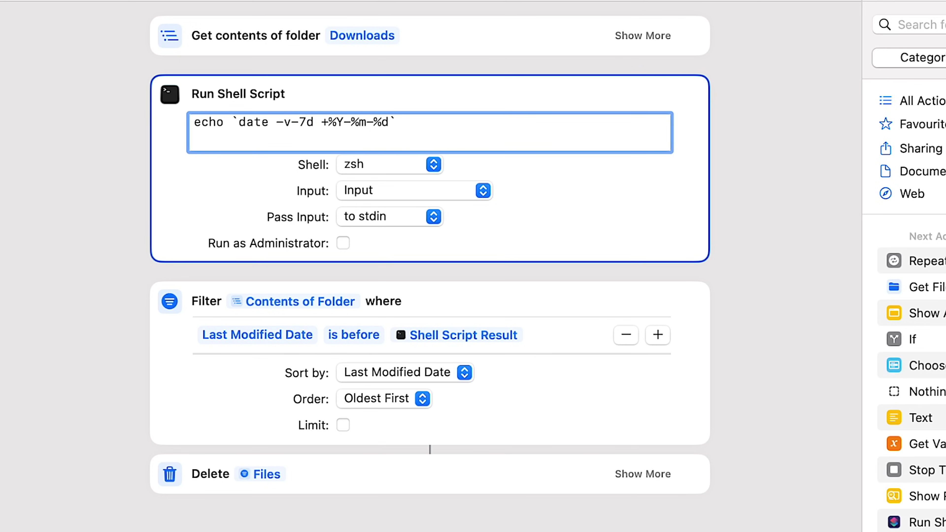
{"action": "type", "text": "20"}
{"action": "key", "text": "BackSpace"}
{"action": "key", "text": "BackSpace"}
{"action": "type", "text": "1m"}
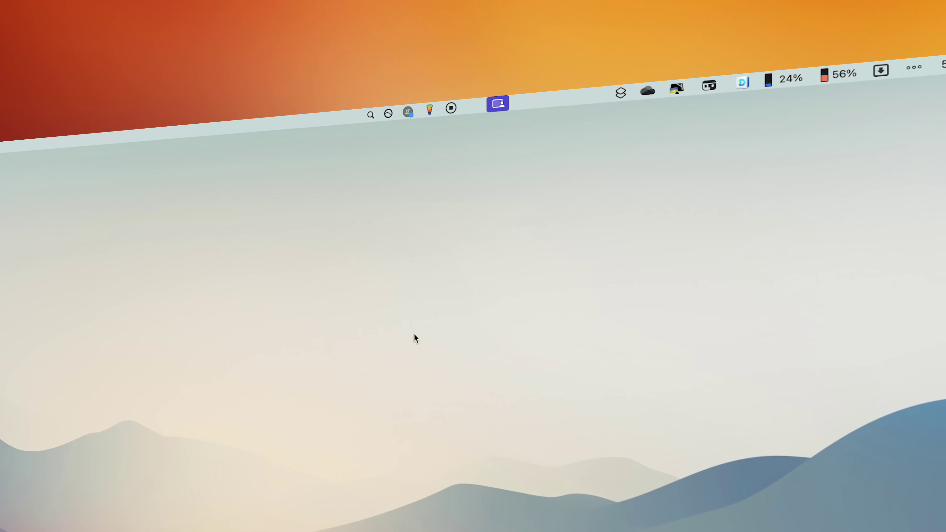
Review the Studio room's scenes in the Hue Menu popup, then close it.
{"action": "left_click", "coordinate": [430, 109]}
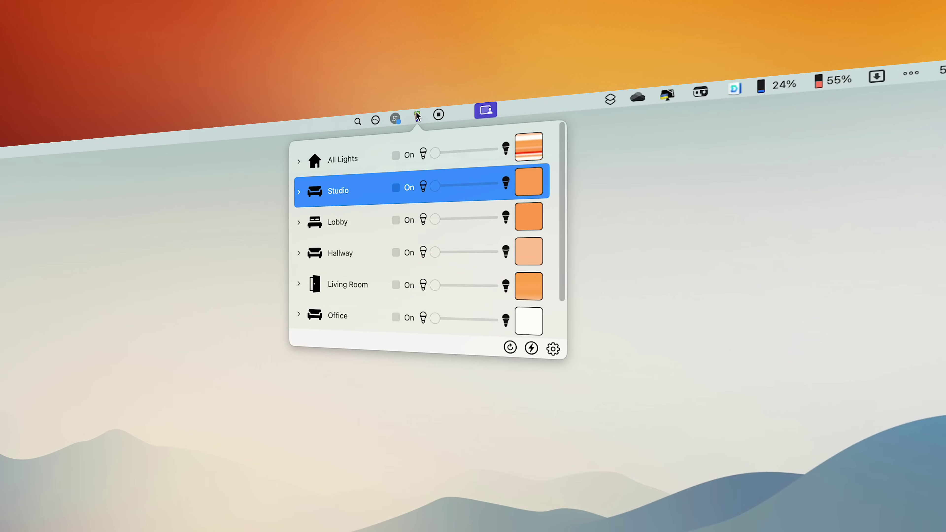
{"action": "left_click", "coordinate": [388, 180]}
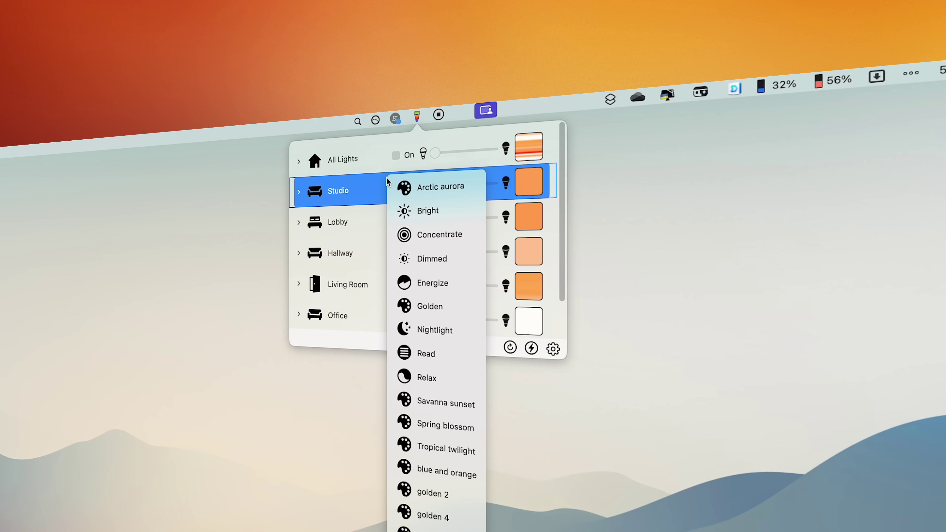
{"action": "key", "text": "Escape"}
Search Alfred for the room scene shortcuts 'sc studio', 'office' and 'living'.
{"action": "key", "text": "alt+space"}
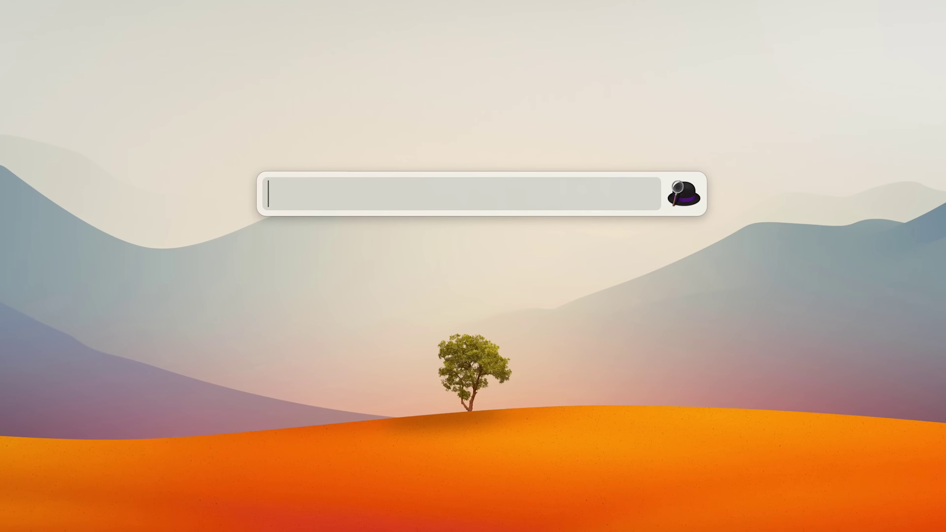
{"action": "type", "text": "sc studio"}
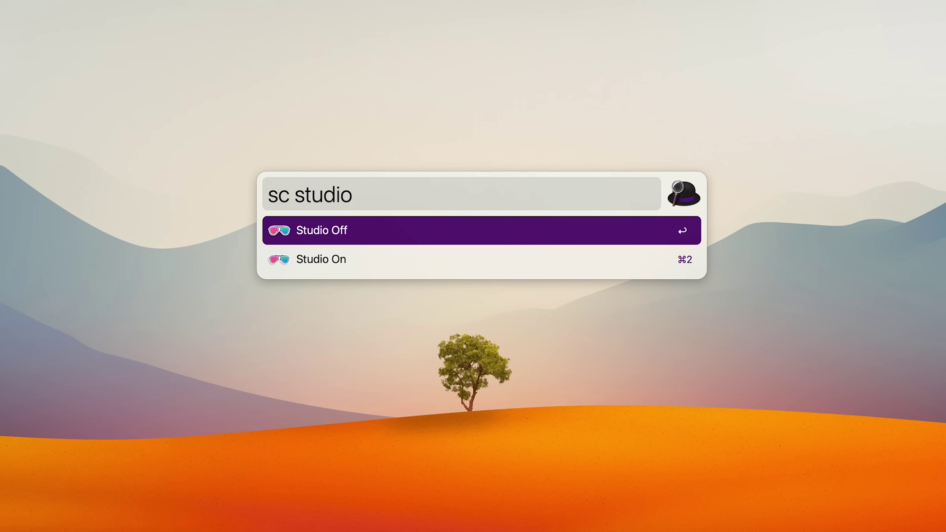
{"action": "key", "text": "alt+BackSpace"}
{"action": "type", "text": "office"}
{"action": "key", "text": "alt+BackSpace"}
{"action": "type", "text": "living"}
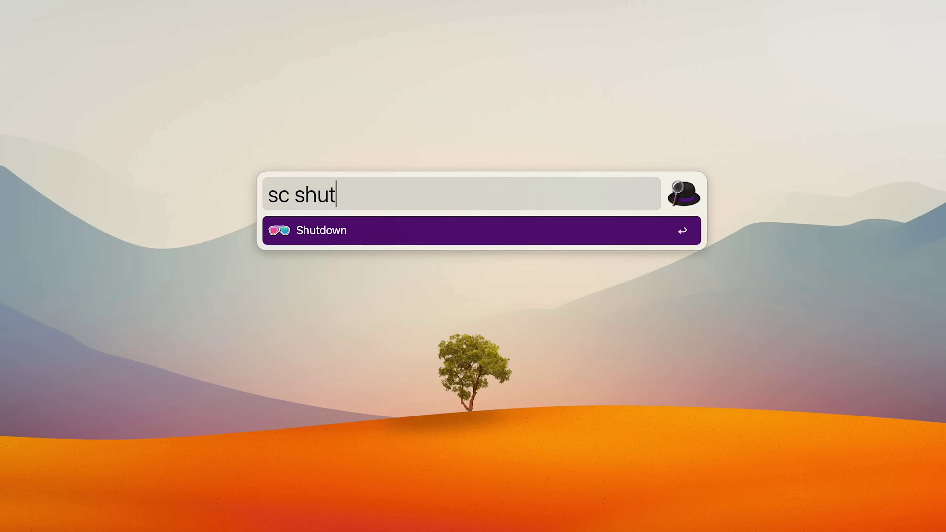
Run the Time Machine shortcut from the Alfred search 'ft'.
{"action": "key", "text": "BackSpace"}
{"action": "key", "text": "BackSpace"}
{"action": "key", "text": "BackSpace"}
{"action": "key", "text": "BackSpace"}
{"action": "type", "text": "ft"}
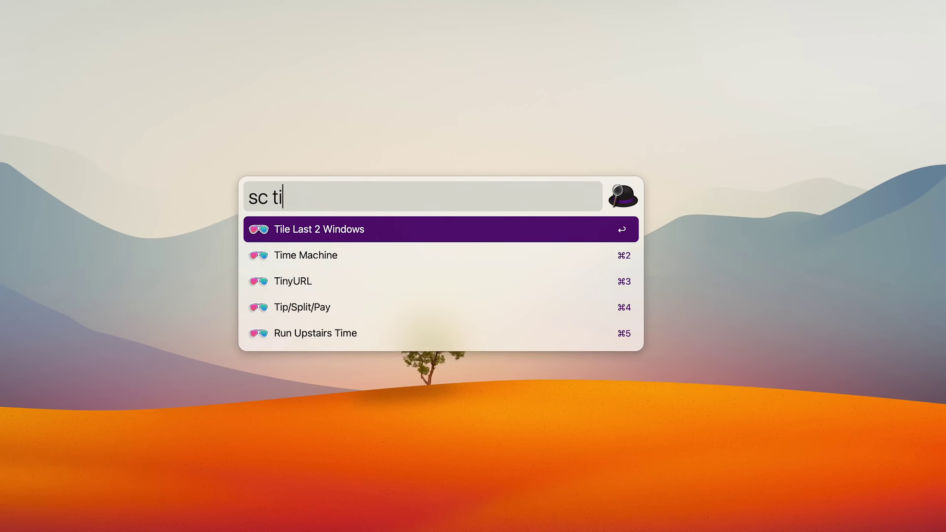
{"action": "key", "text": "Return"}
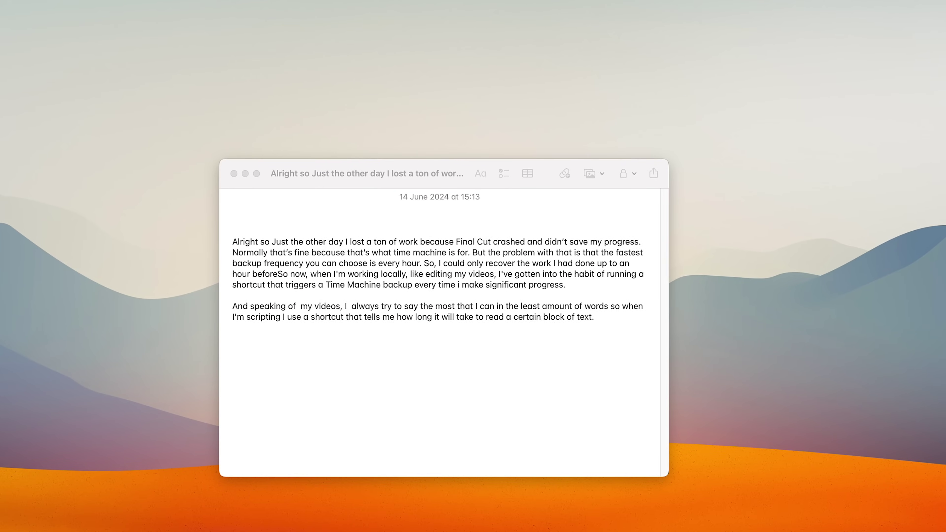
Copy the whole script note and run Word Count: 137 words, 0,7 minutes.
{"action": "left_click", "coordinate": [604, 355]}
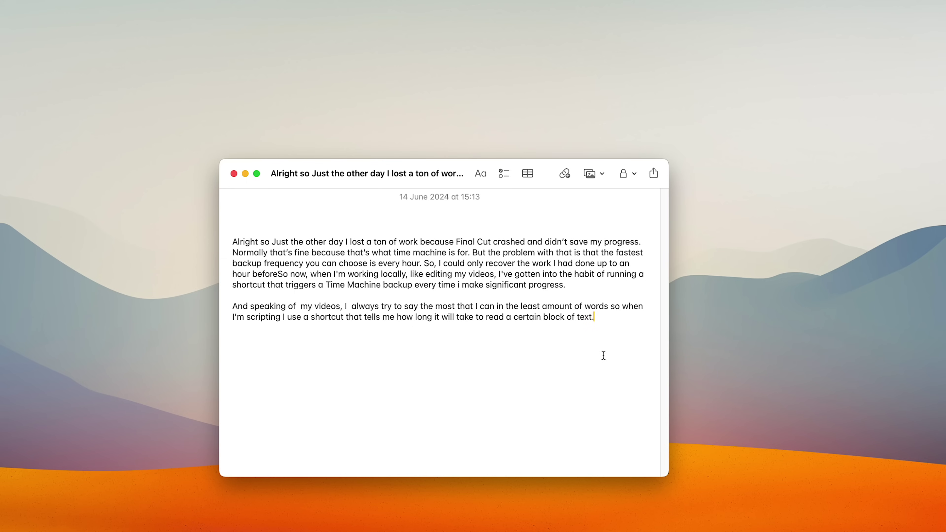
{"action": "key", "text": "super+a"}
{"action": "key", "text": "super+c"}
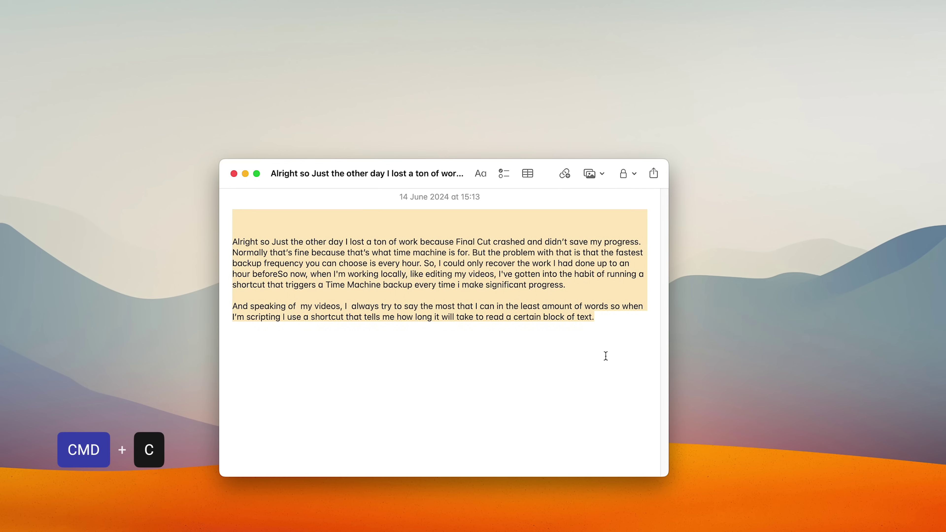
{"action": "key", "text": "alt+space"}
{"action": "type", "text": "sc word"}
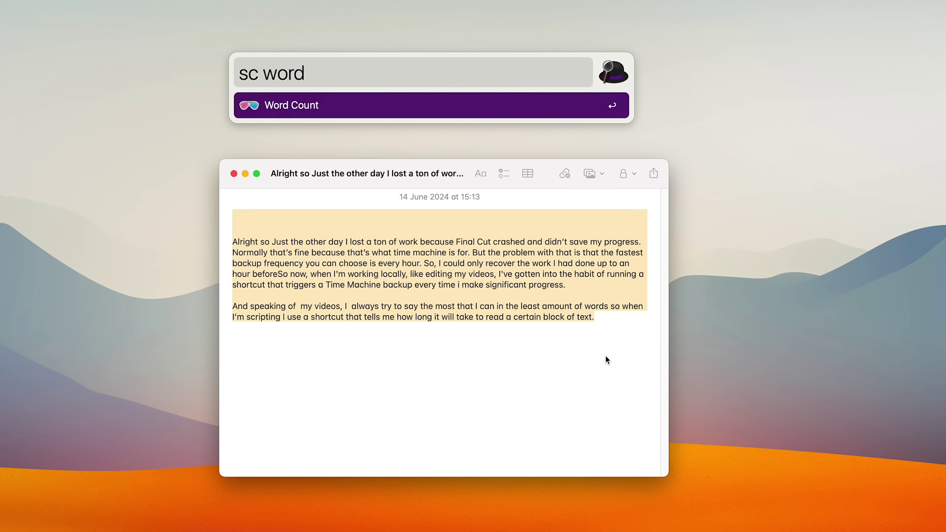
{"action": "key", "text": "Return"}
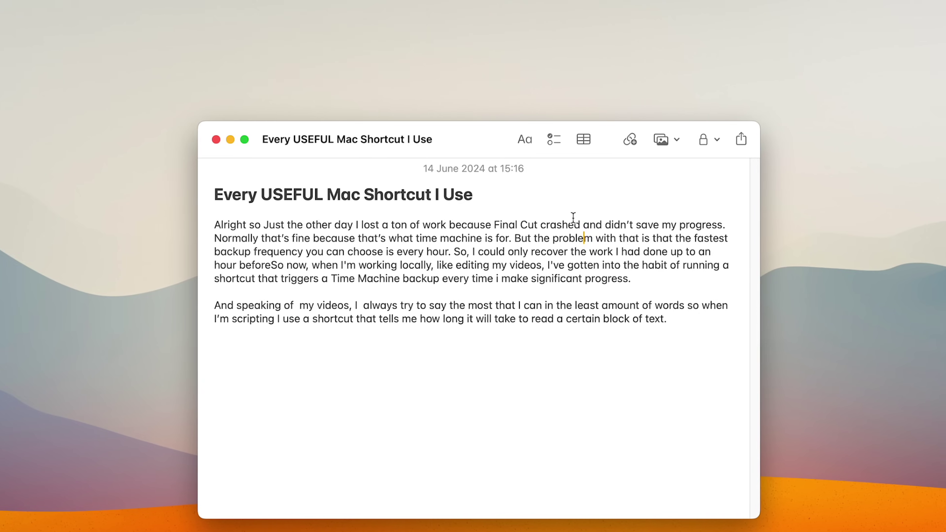
Count the title's 31 characters with 'sc count', then launch Network Tool.
{"action": "key", "text": "alt+space"}
{"action": "type", "text": "sc coun"}
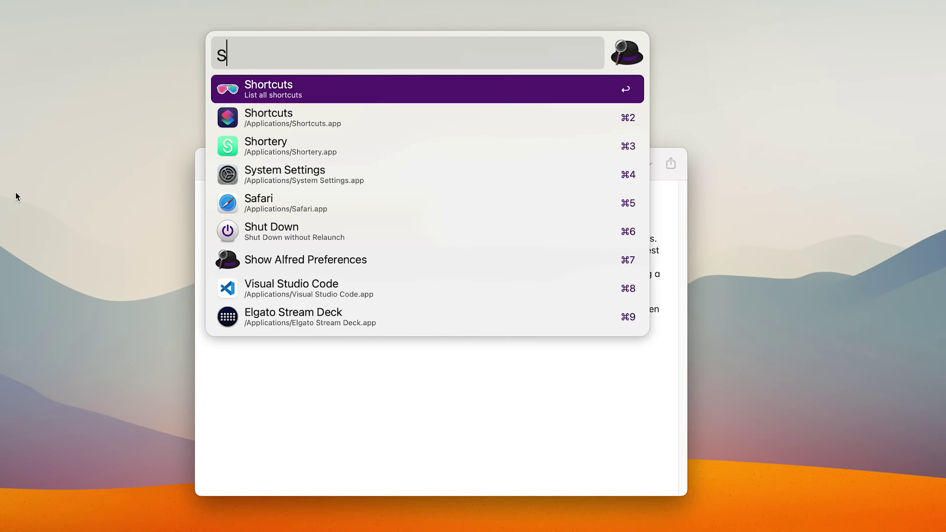
{"action": "type", "text": "t"}
{"action": "key", "text": "super+2"}
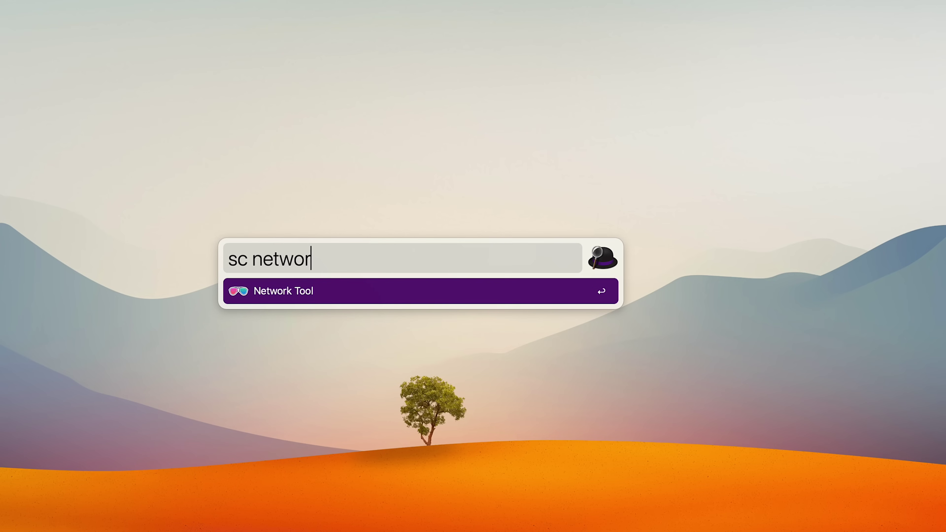
{"action": "key", "text": "Return"}
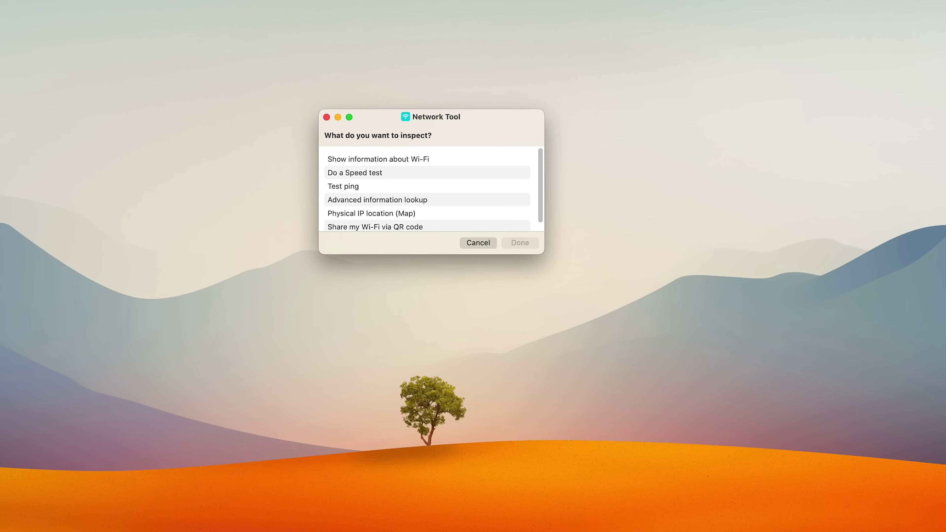
Run 'Do a Speed test' from the Network Tool list.
{"action": "double_click", "coordinate": [463, 173]}
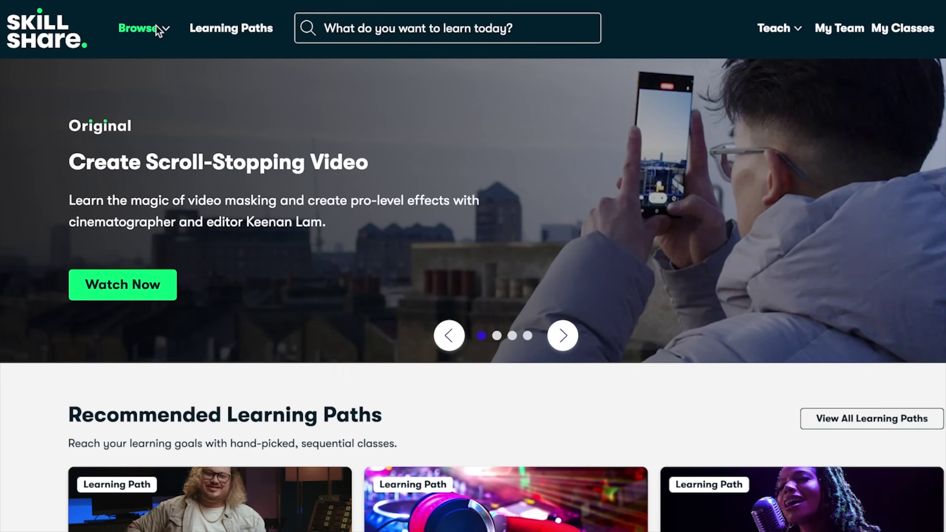
Open the 'Sew Custom Clothing from Scratch' class from Skillshare's Learning Paths.
{"action": "left_click", "coordinate": [150, 29]}
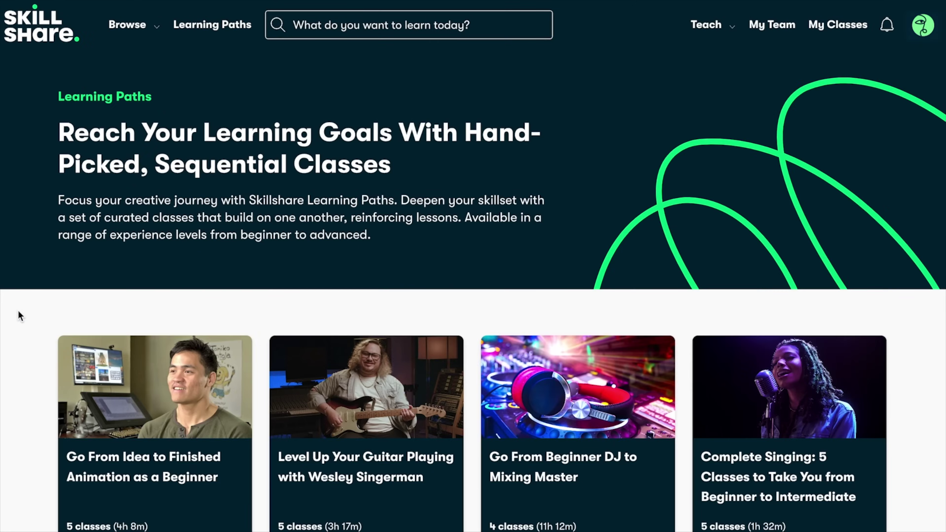
{"action": "scroll", "coordinate": [21, 319], "scroll_direction": "down", "scroll_amount": 8}
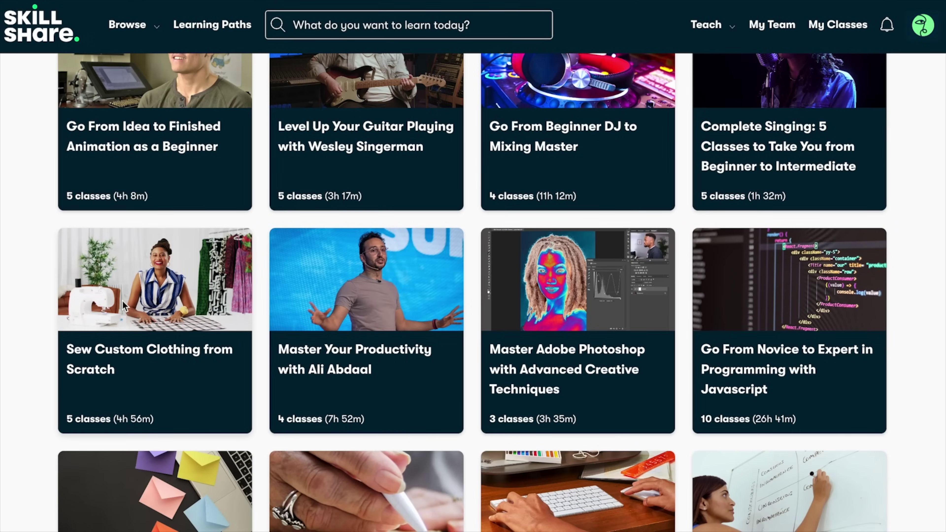
{"action": "left_click", "coordinate": [125, 305]}
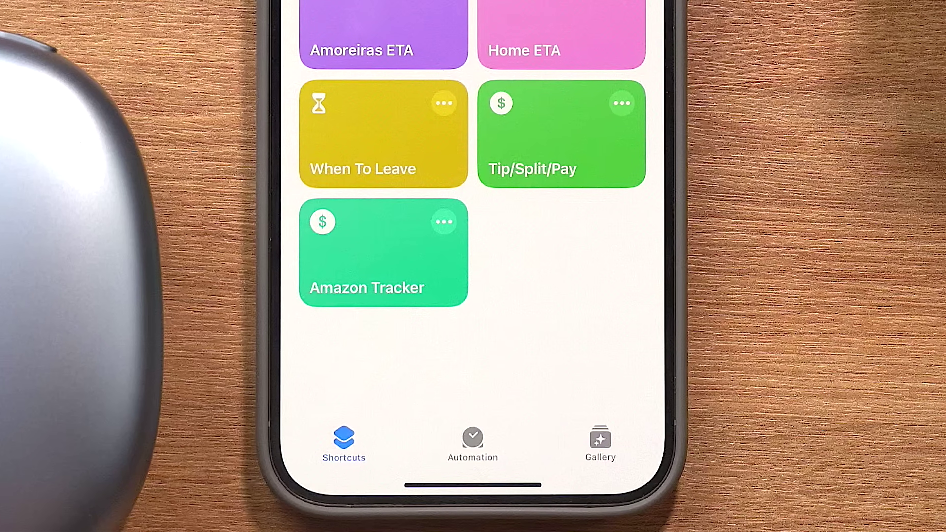
Switch the iPhone Shortcuts app to its Automation list.
{"action": "left_click", "coordinate": [473, 442]}
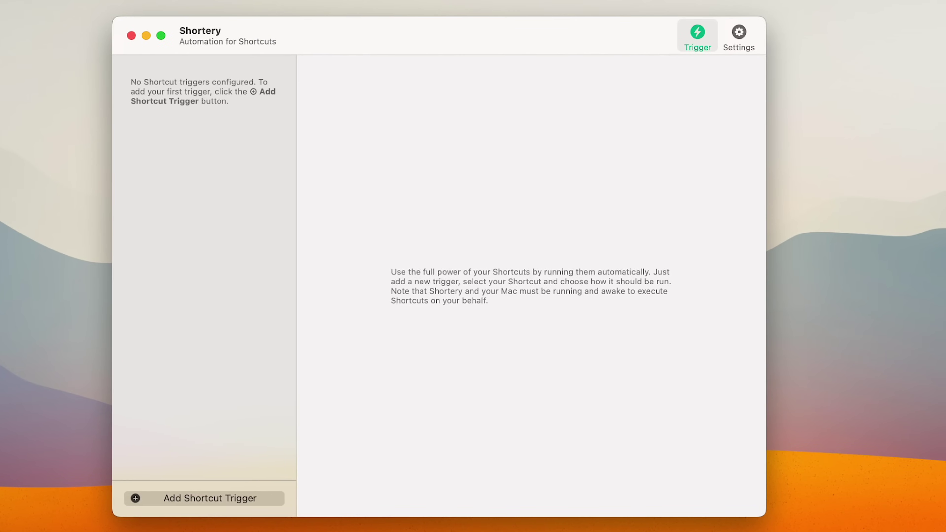
Save a 'Turn On Work Focus' trigger running Work Focus when Notion activates, and test it.
{"action": "left_click", "coordinate": [164, 501]}
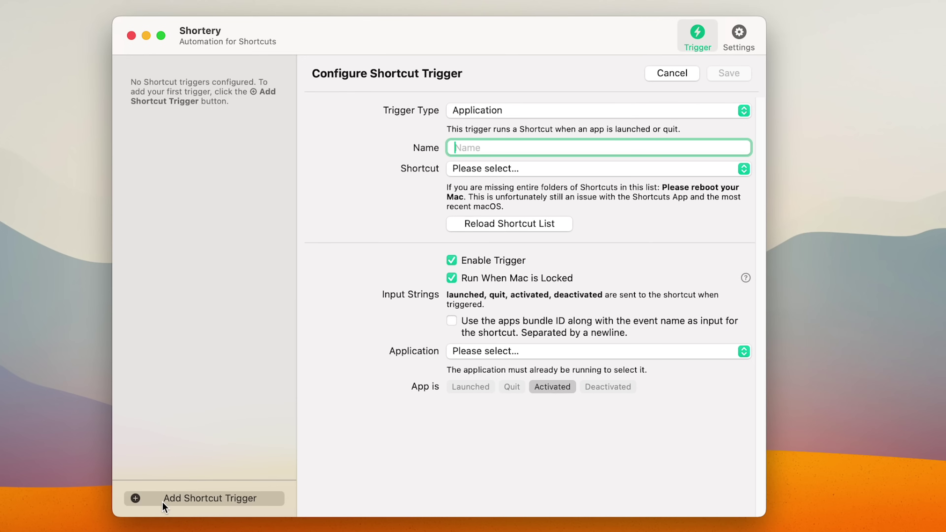
{"action": "type", "text": "Turn On Work Focus"}
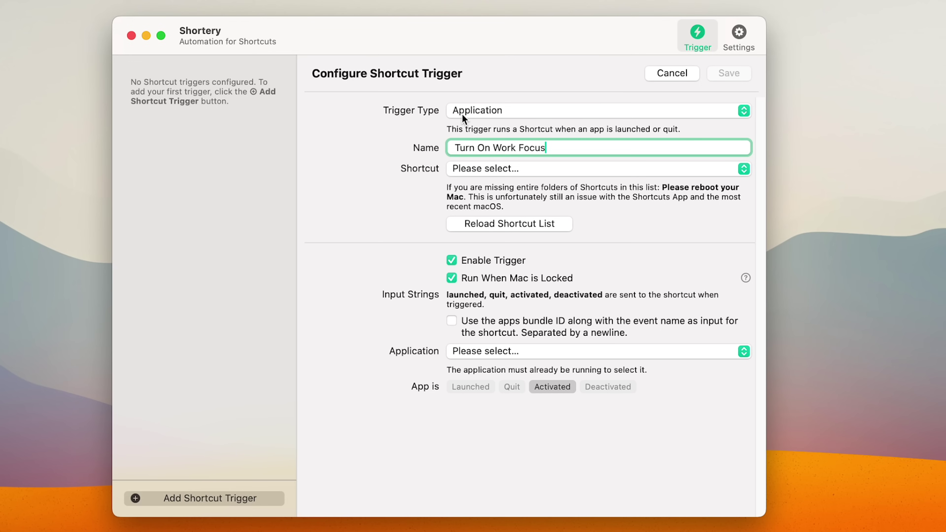
{"action": "left_click", "coordinate": [479, 172]}
{"action": "type", "text": "wor"}
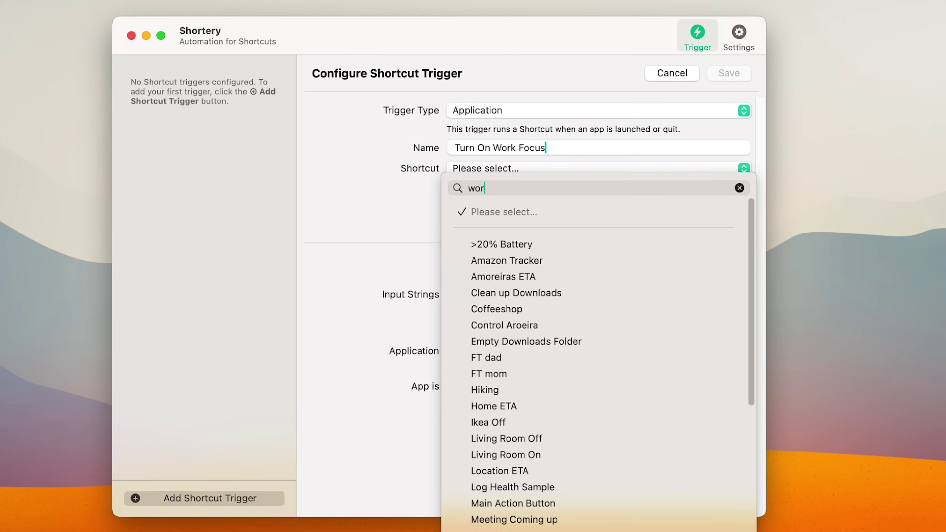
{"action": "type", "text": "k focus"}
{"action": "left_click", "coordinate": [482, 213]}
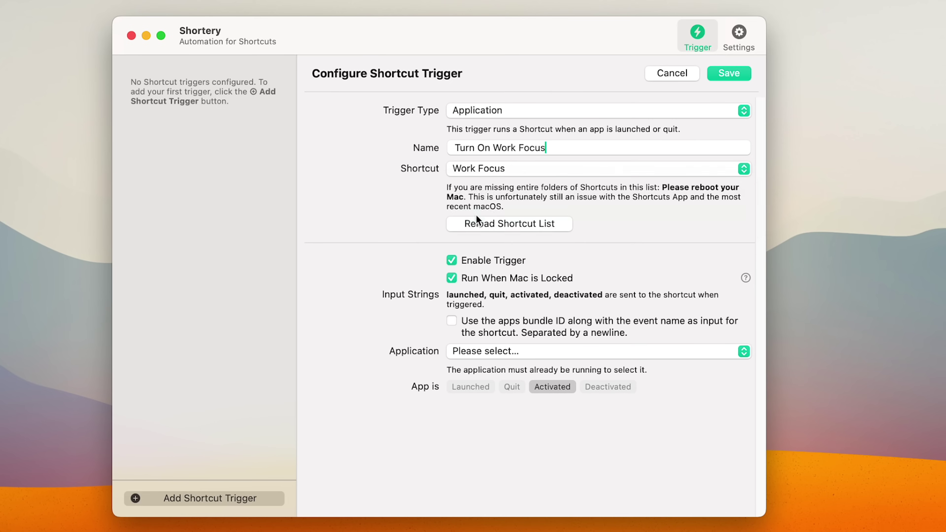
{"action": "left_click", "coordinate": [507, 350]}
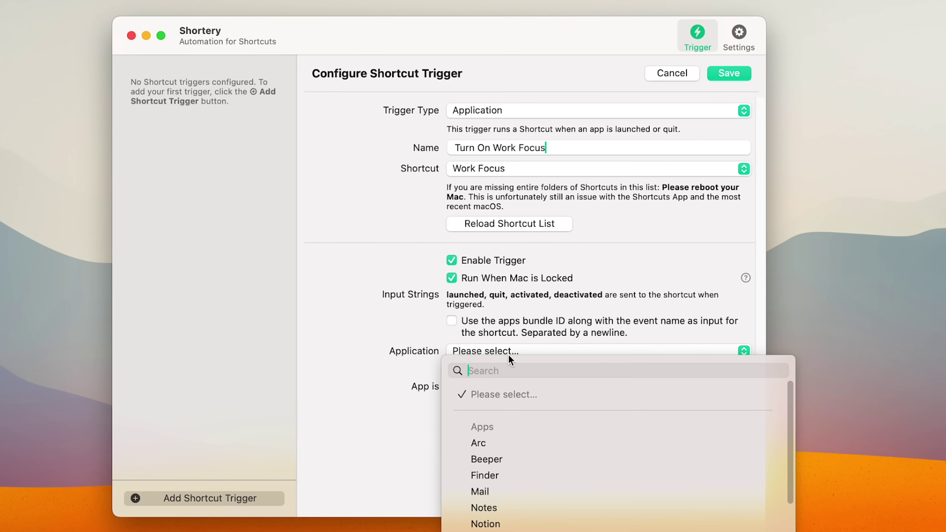
{"action": "left_click", "coordinate": [512, 524]}
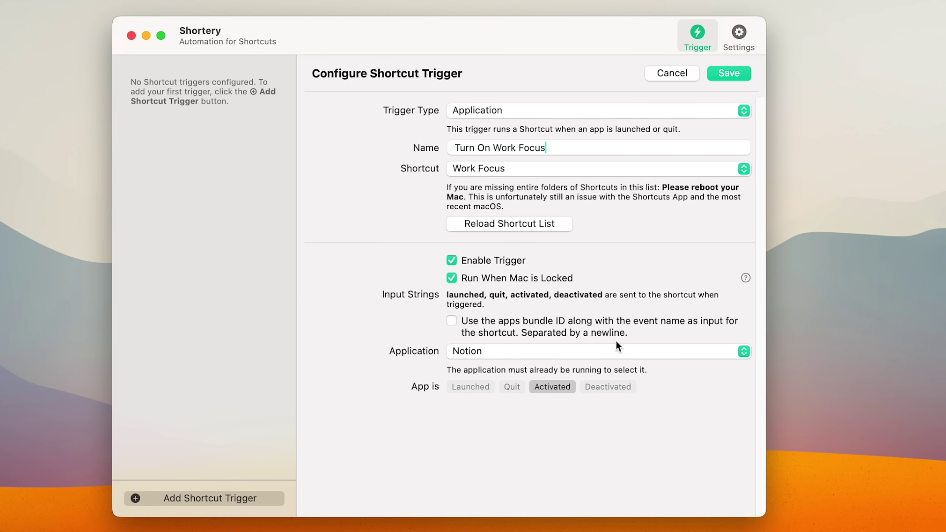
{"action": "left_click", "coordinate": [728, 73]}
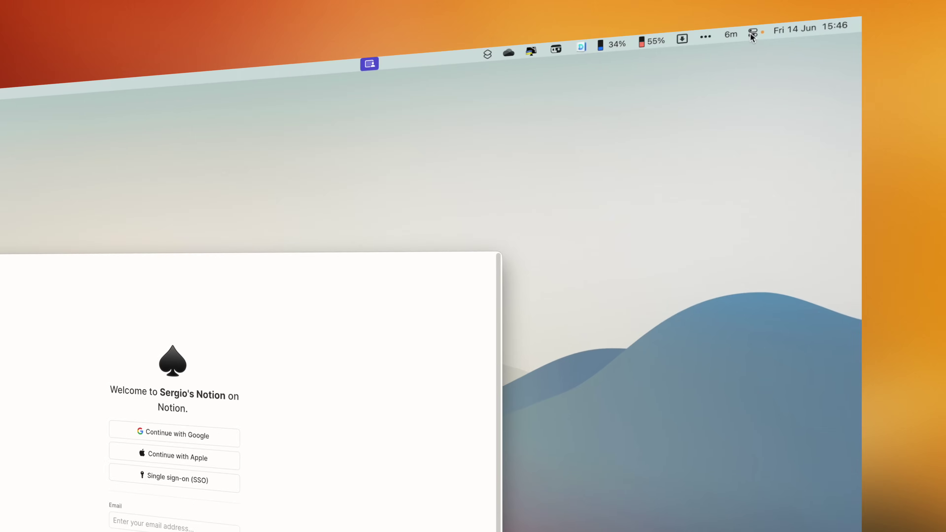
{"action": "left_click", "coordinate": [891, 4]}
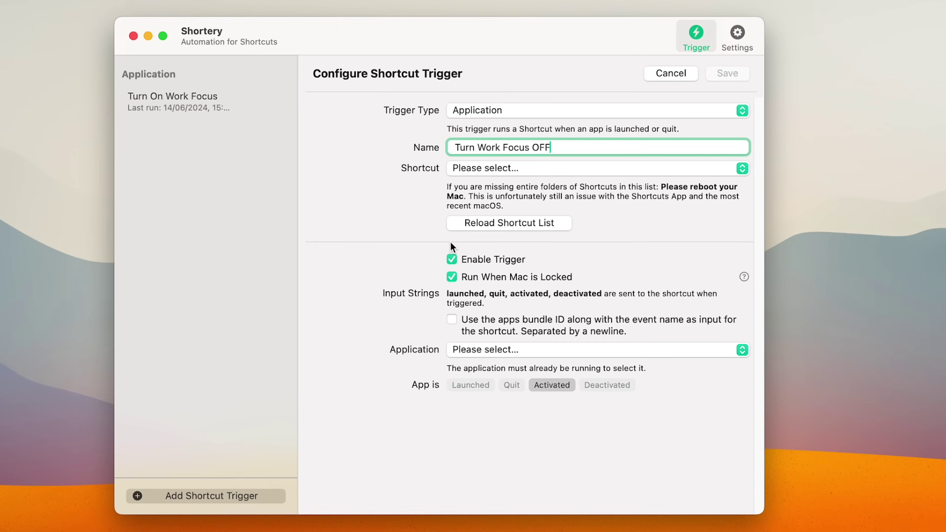
Set the second trigger to run Work Focus Off when Notion quits.
{"action": "left_click", "coordinate": [482, 191]}
{"action": "type", "text": "work focus"}
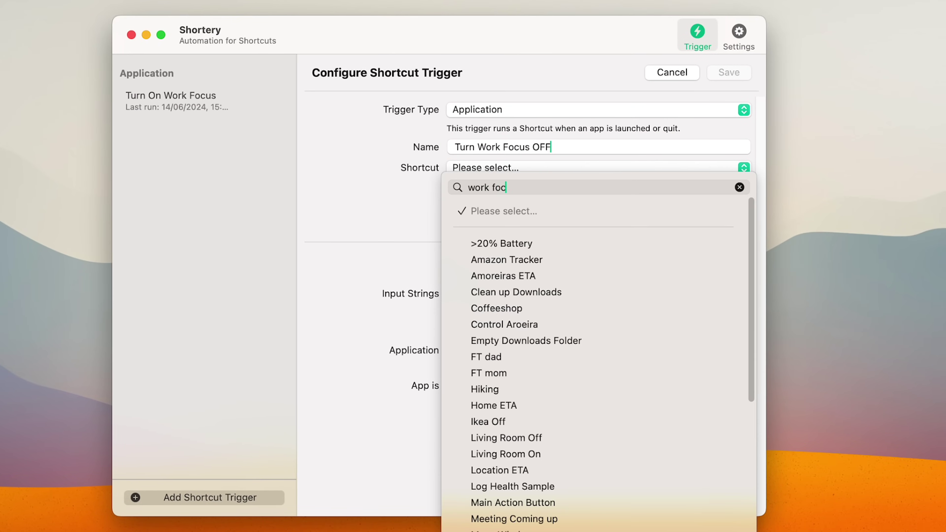
{"action": "left_click", "coordinate": [506, 231]}
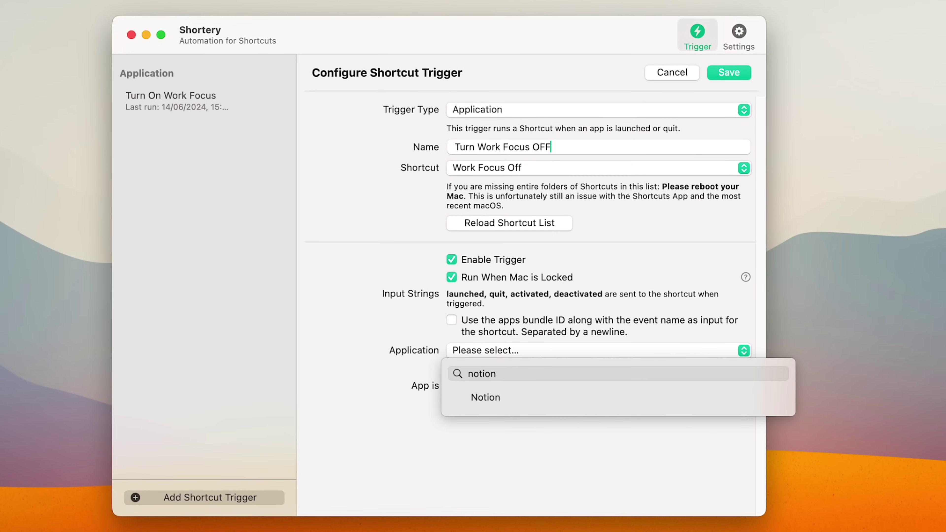
{"action": "left_click", "coordinate": [486, 397]}
{"action": "left_click", "coordinate": [513, 387]}
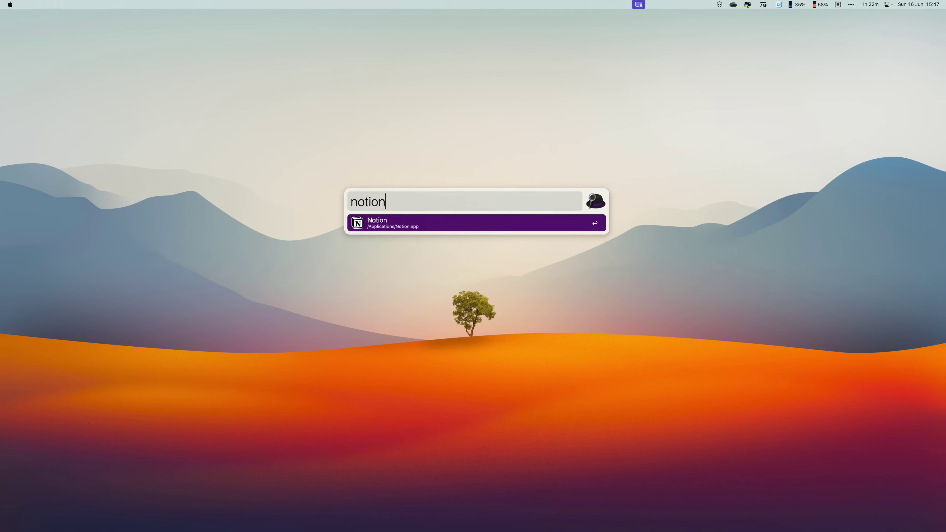
Launch and quit Notion to verify the focus status switches.
{"action": "key", "text": "Return"}
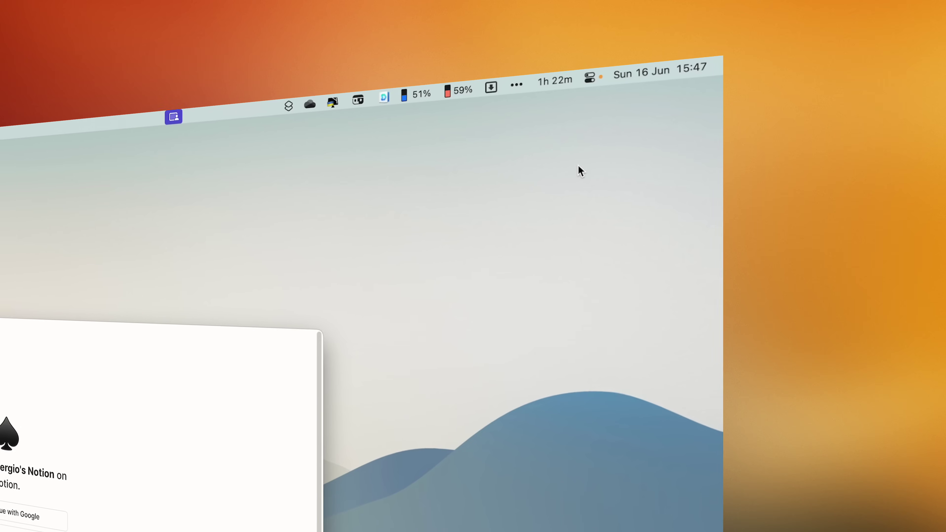
{"action": "left_click", "coordinate": [888, 5]}
{"action": "left_click", "coordinate": [546, 83]}
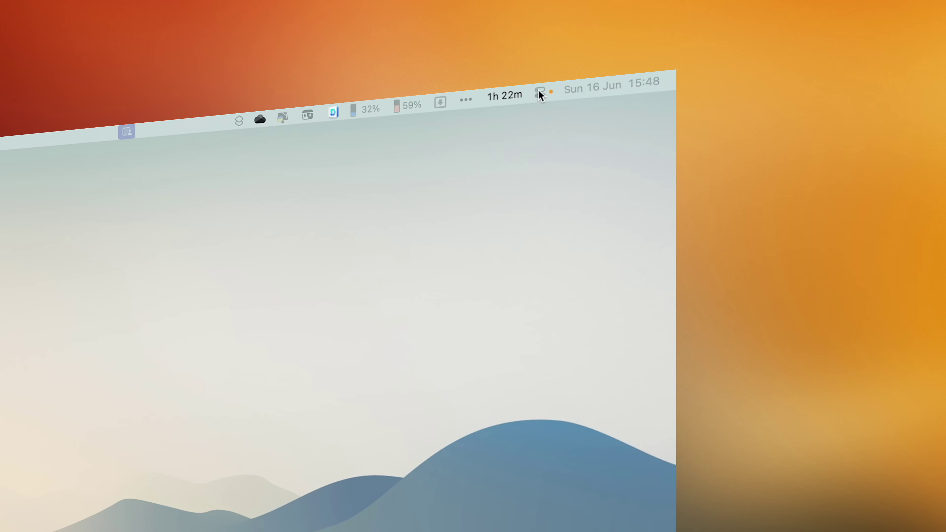
{"action": "left_click", "coordinate": [540, 92]}
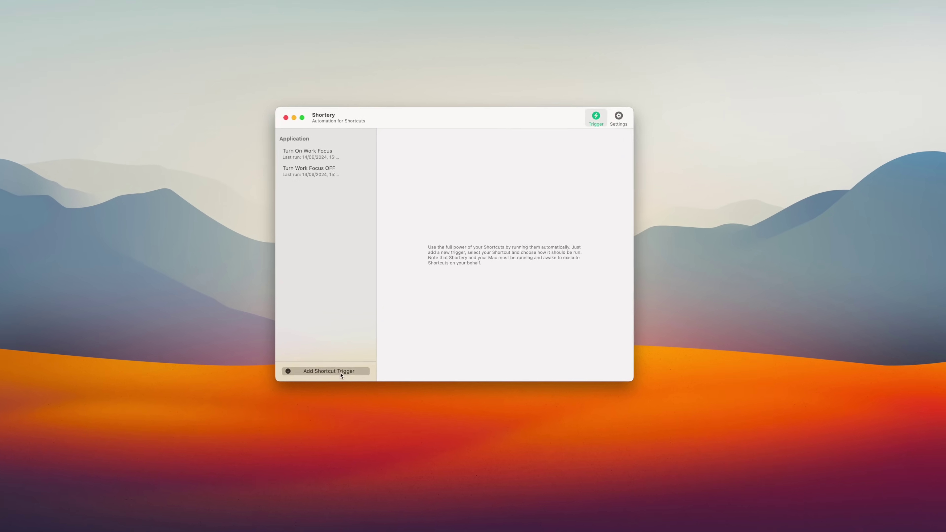
Start a new Shortery trigger and browse the Trigger Type list, including PRO types.
{"action": "left_click", "coordinate": [354, 359]}
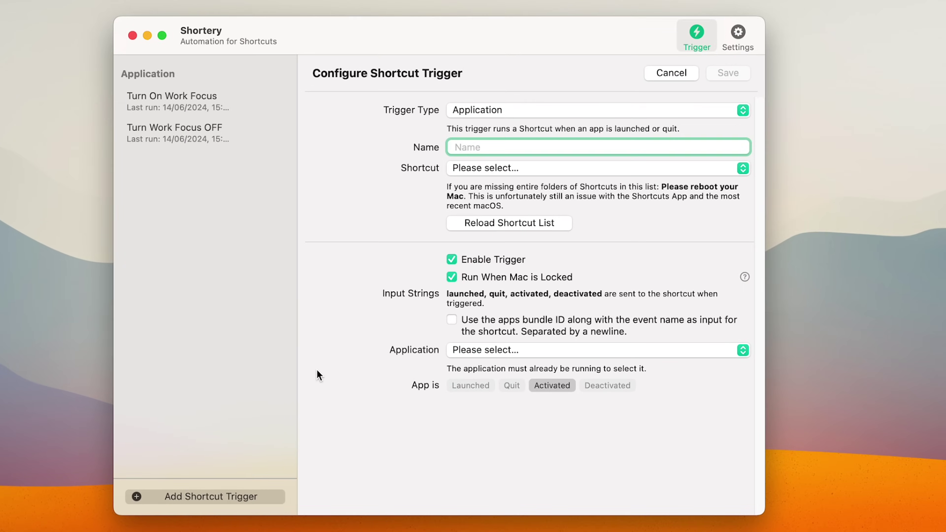
{"action": "left_click", "coordinate": [562, 112]}
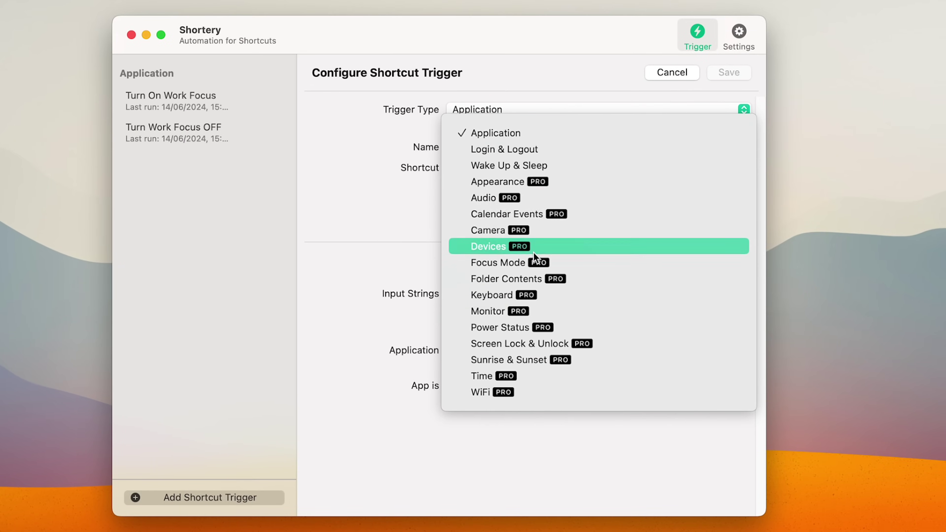
{"action": "left_click", "coordinate": [531, 375]}
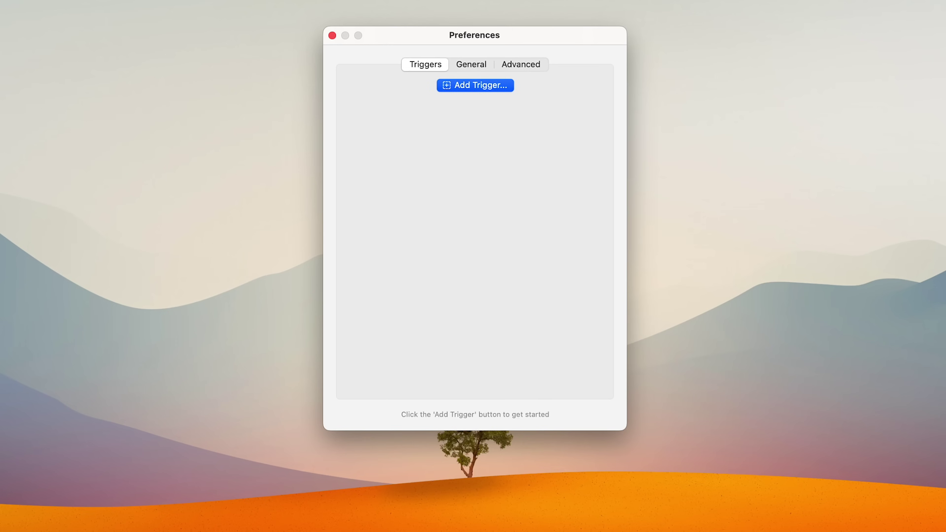
Save a Trippa trigger that runs Work Focus whenever Notion is connected.
{"action": "left_click", "coordinate": [464, 86]}
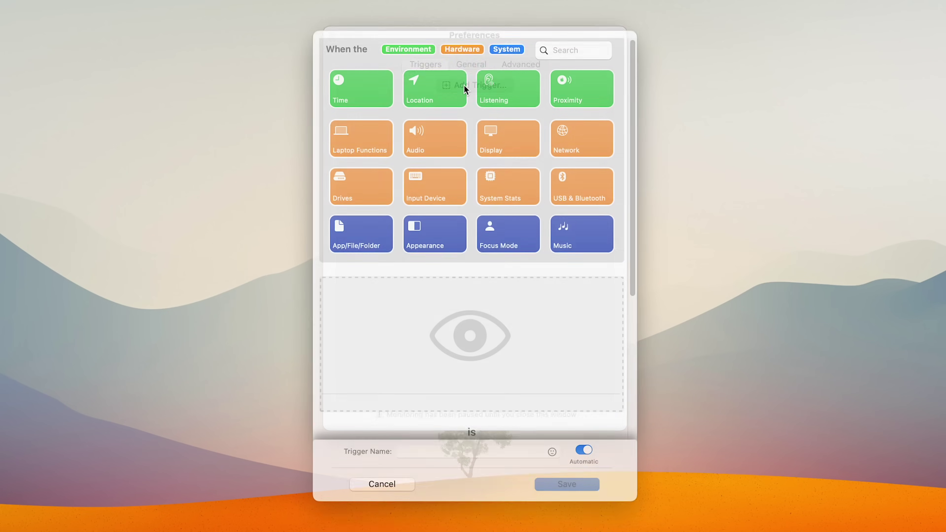
{"action": "left_click", "coordinate": [359, 254]}
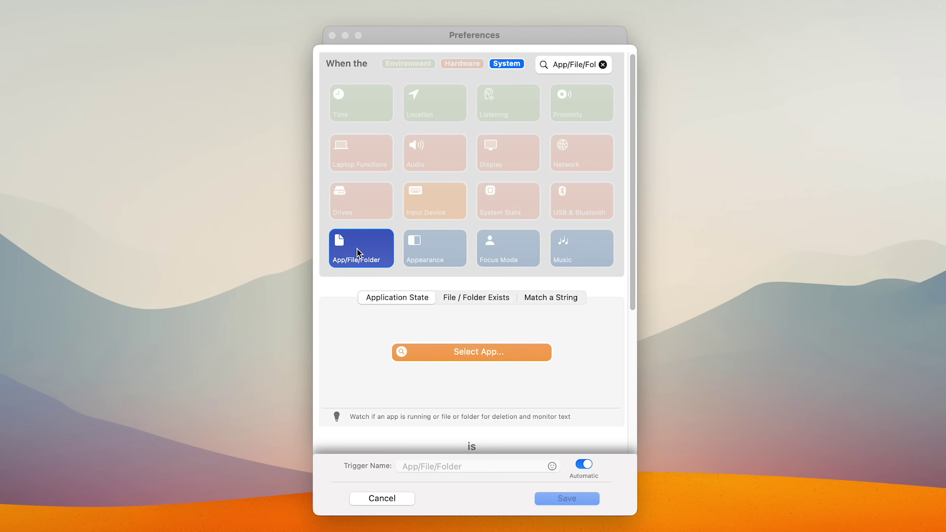
{"action": "left_click", "coordinate": [443, 352]}
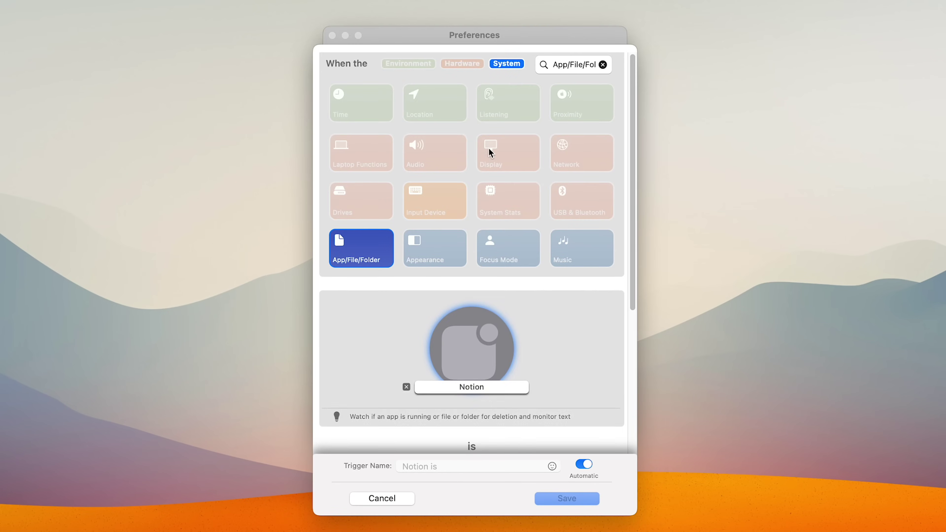
{"action": "scroll", "coordinate": [518, 320], "scroll_direction": "down", "scroll_amount": 5}
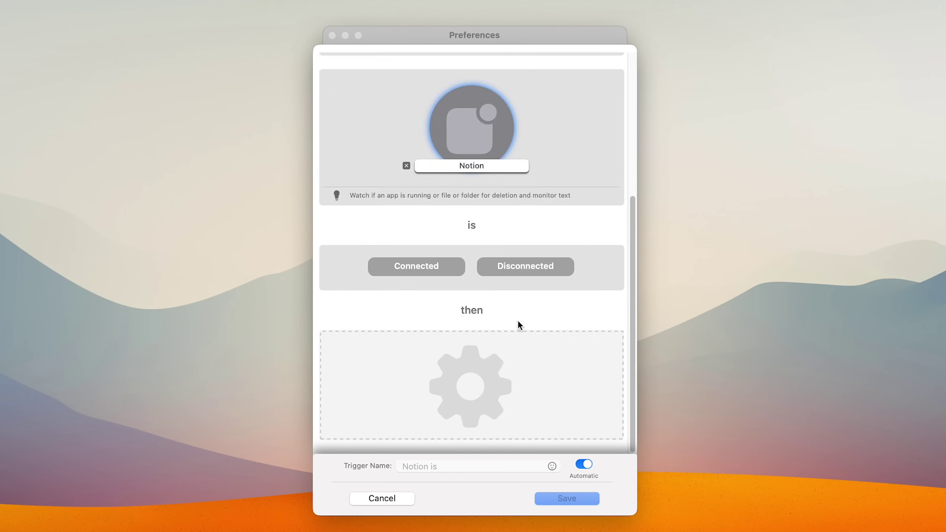
{"action": "left_click", "coordinate": [443, 272]}
{"action": "left_click", "coordinate": [527, 346]}
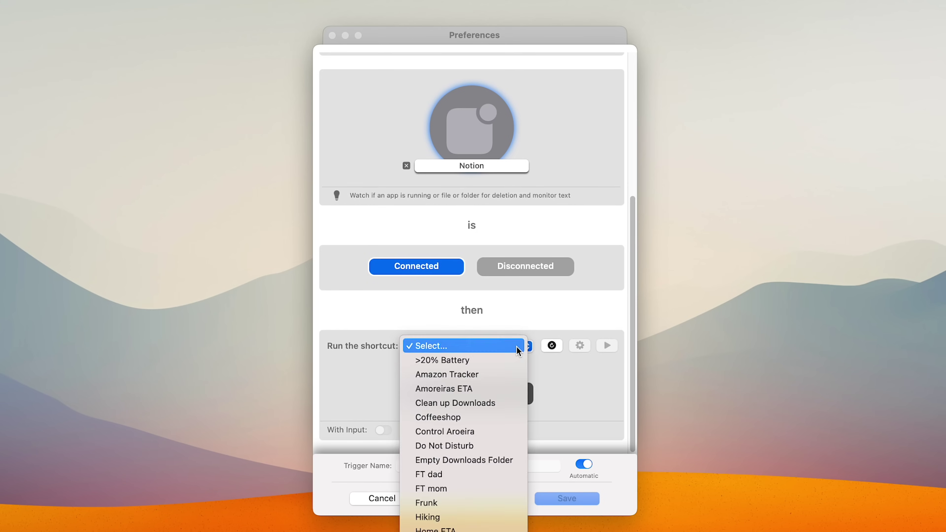
{"action": "key", "text": "w"}
{"action": "key", "text": "Return"}
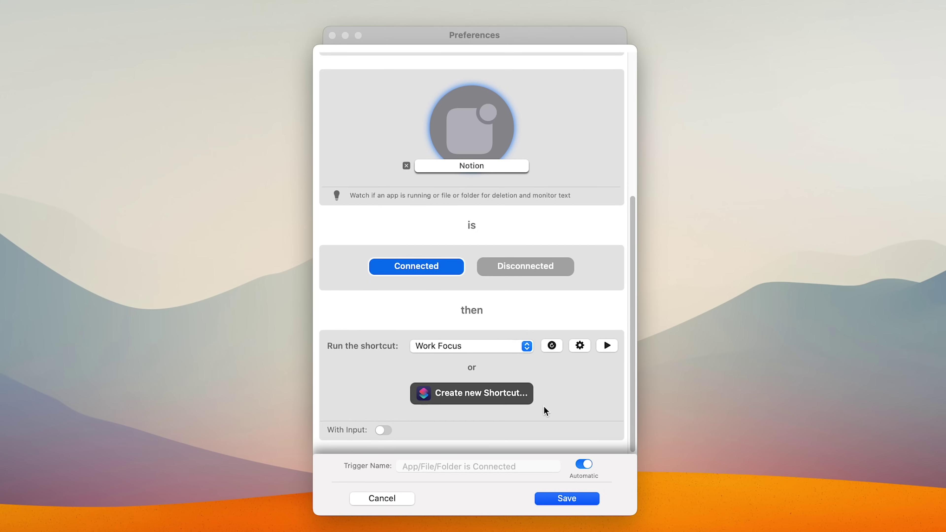
{"action": "left_click", "coordinate": [564, 497]}
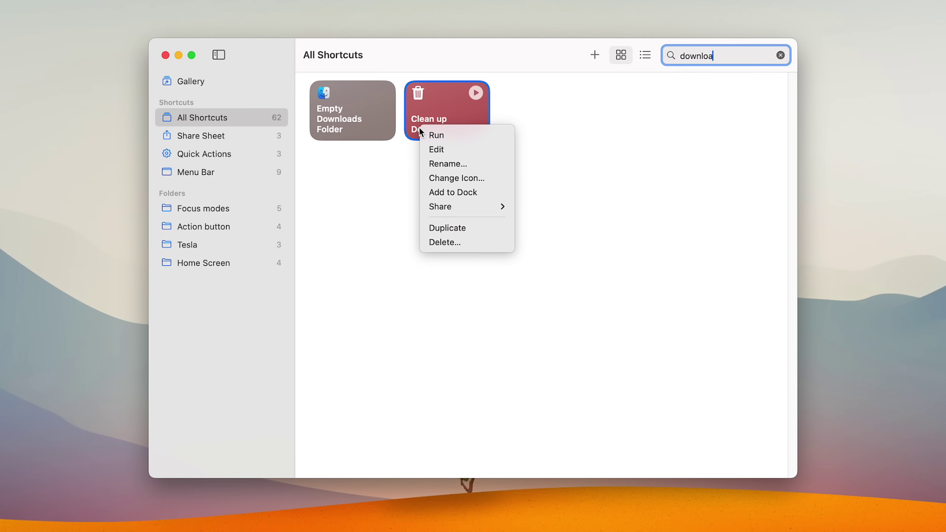
Open the Clean up Downloads shortcut for editing from its context menu.
{"action": "left_click", "coordinate": [434, 147]}
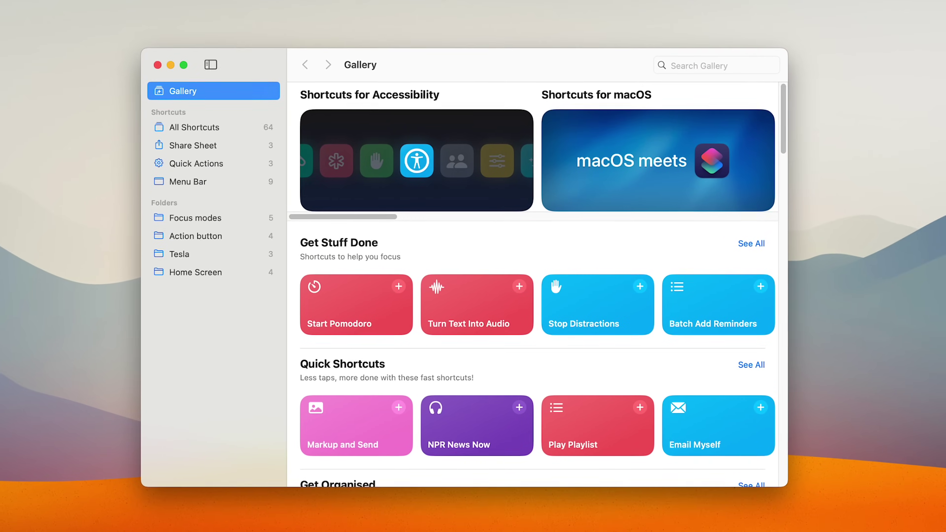
Search the Shortcuts Gallery for 'start', then replace the query with 'tile'.
{"action": "left_click", "coordinate": [773, 70]}
{"action": "type", "text": "start"}
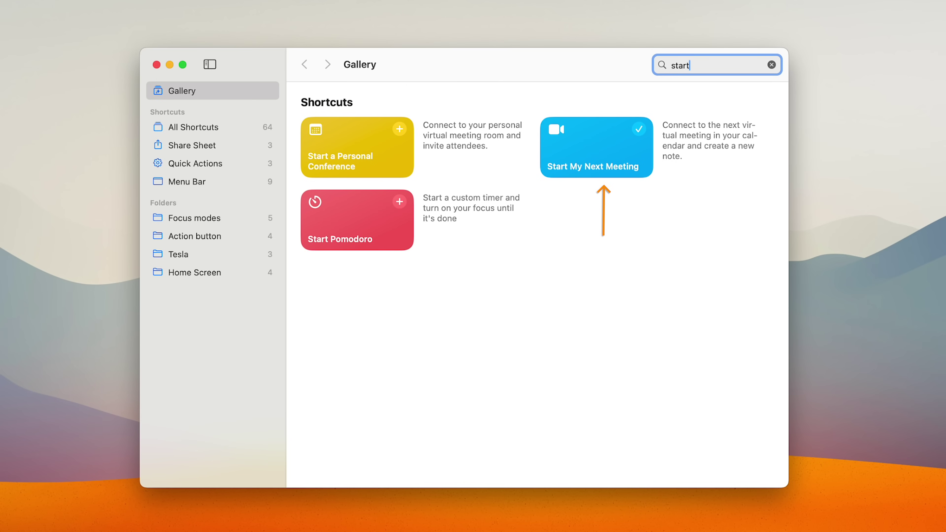
{"action": "key", "text": "super+a"}
{"action": "type", "text": "tile"}
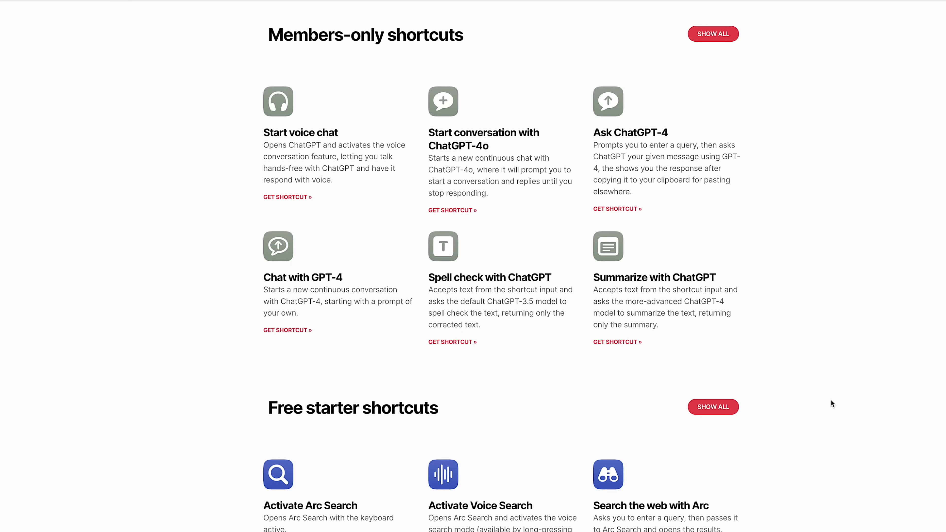
Scroll the shortcuts page down to the Free starter shortcuts for Arc Search.
{"action": "scroll", "coordinate": [831, 400], "scroll_direction": "down", "scroll_amount": 10}
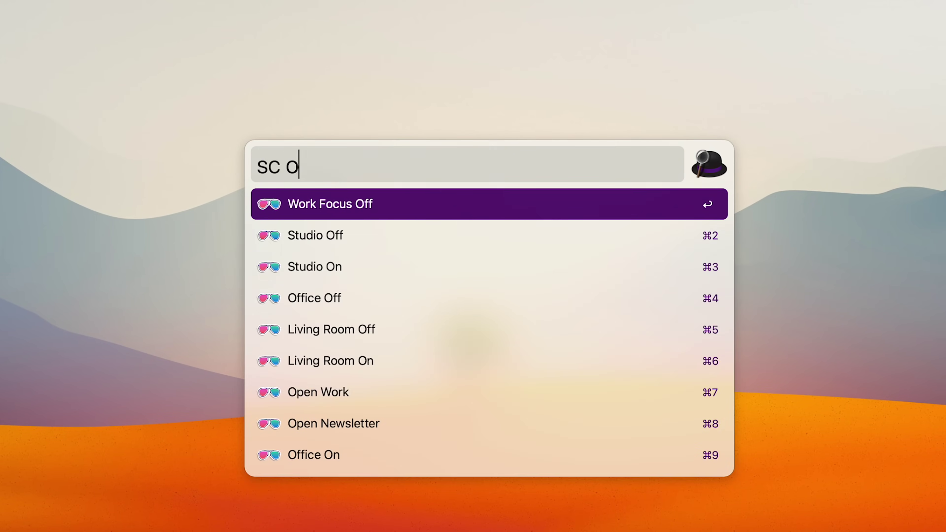
{"action": "key", "text": "BackSpace"}
{"action": "key", "text": "BackSpace"}
{"action": "key", "text": "BackSpace"}
{"action": "key", "text": "BackSpace"}
Filter the Alfred shortcut search with 'office on' to show Office On.
{"action": "type", "text": "of"}
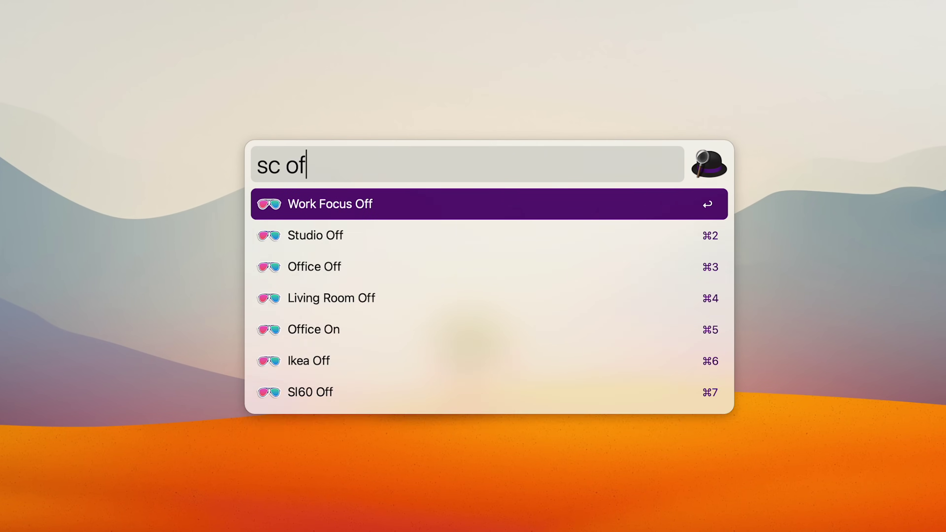